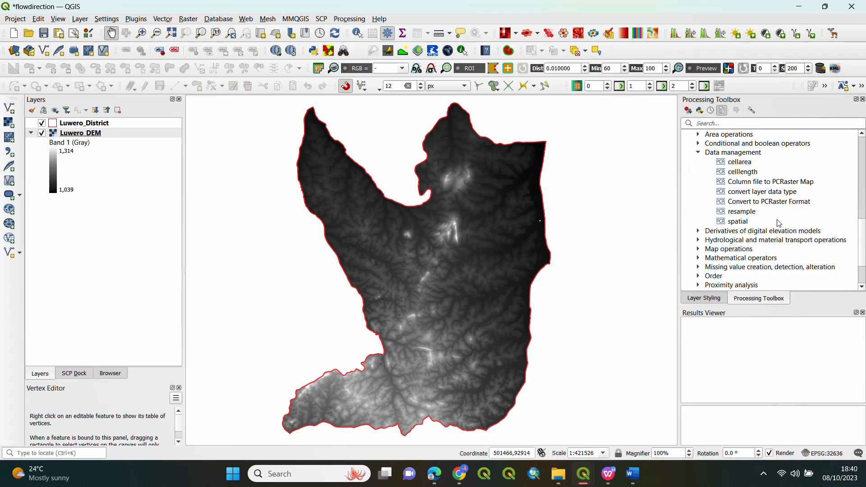
Convert the Luwero_DEM raster to PCRaster format with Scalar output data type, saving it as DEM in the Flow_direction folder
double_click(789, 203)
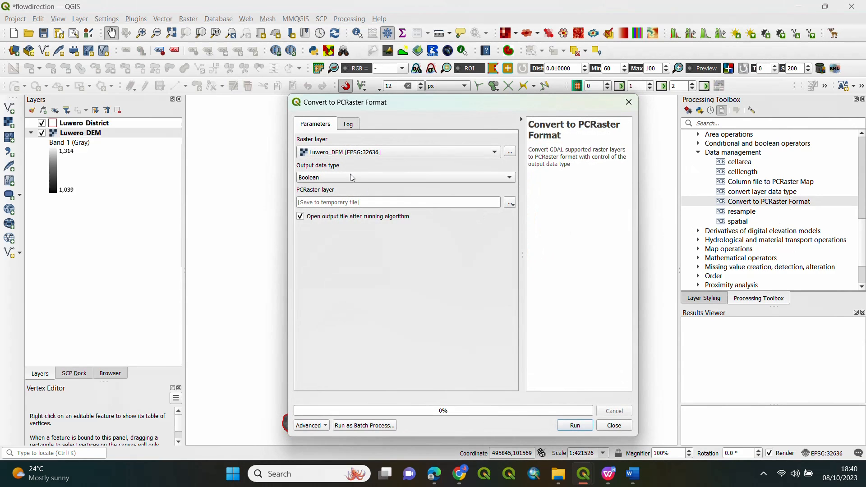
left_click(316, 177)
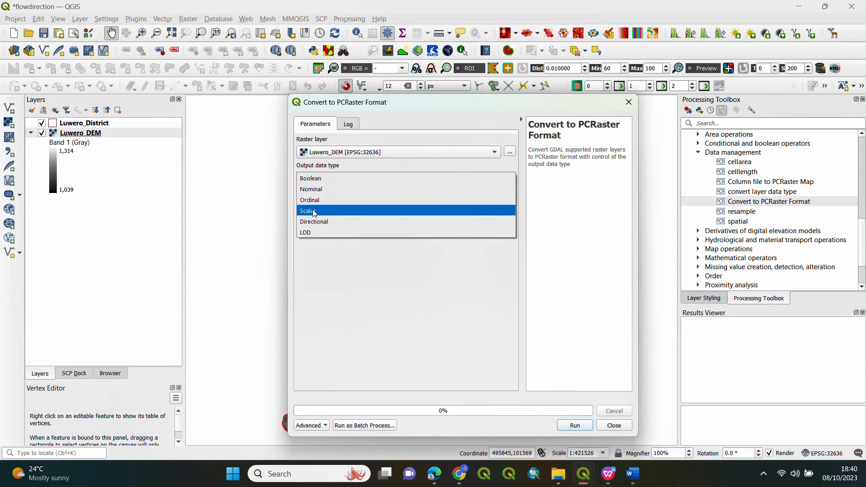
left_click(315, 211)
left_click(510, 203)
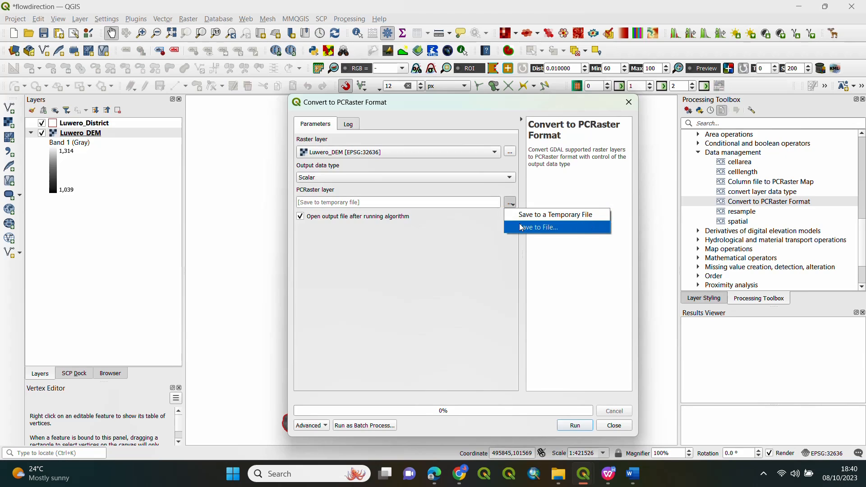
left_click(522, 226)
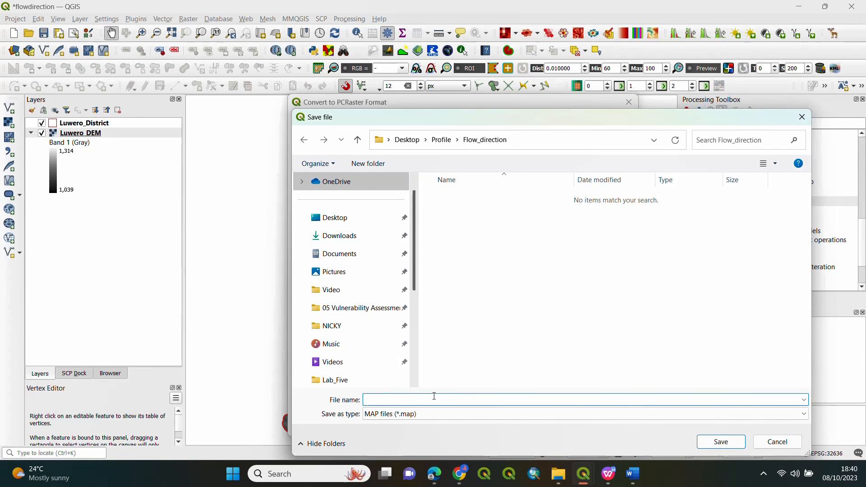
type("DEM")
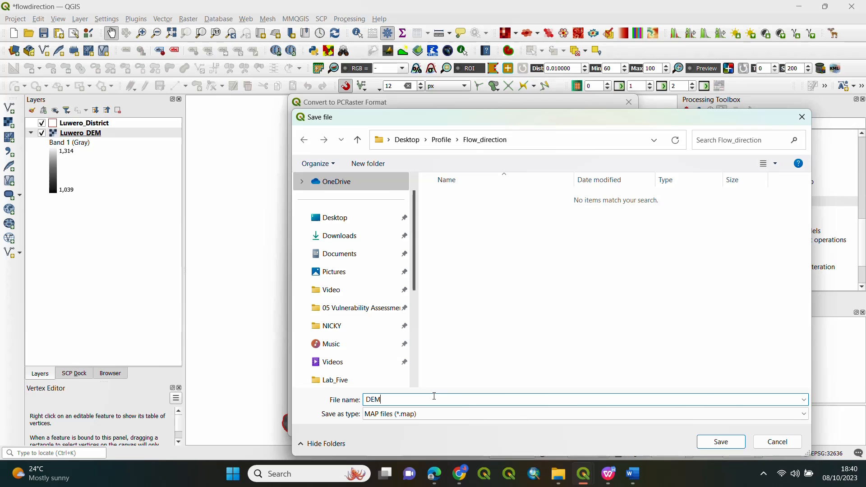
left_click(721, 441)
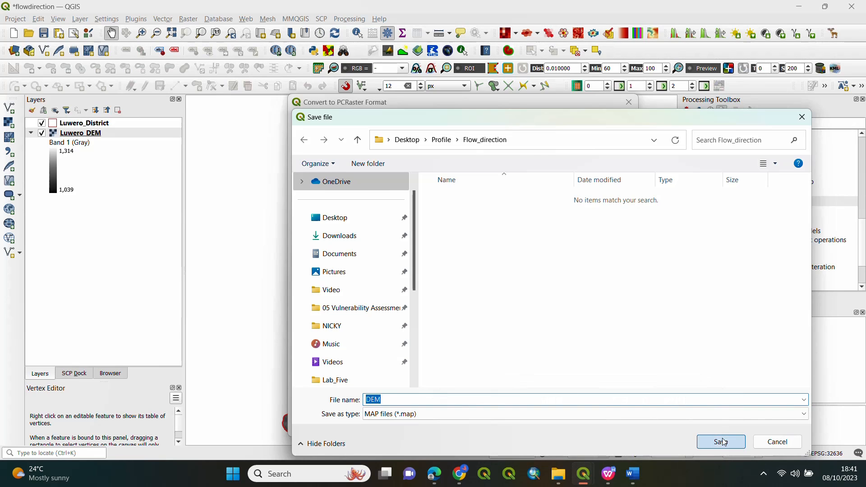
left_click(574, 425)
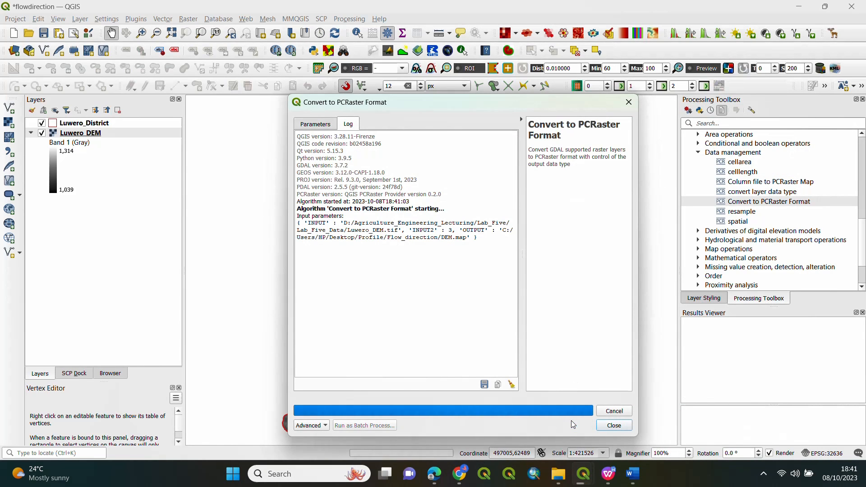
left_click(614, 426)
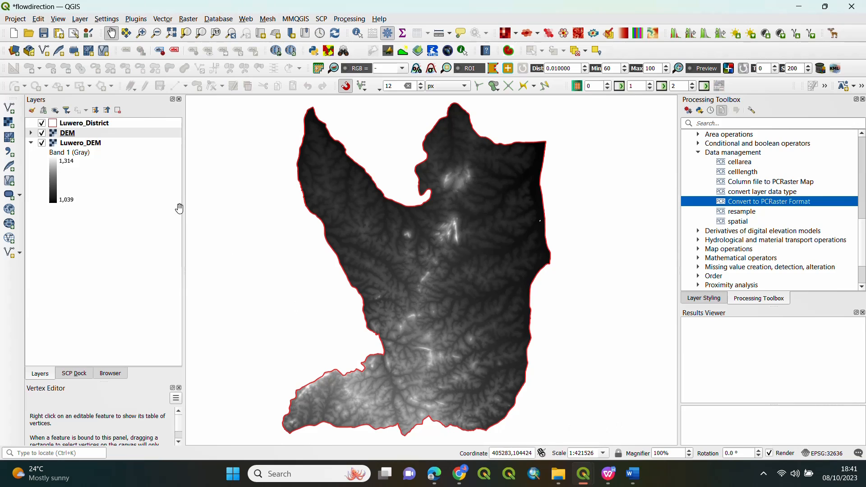
Collapse the legends of the DEM and Luwero_DEM layers and hide the Luwero_DEM layer
left_click(31, 143)
left_click(31, 133)
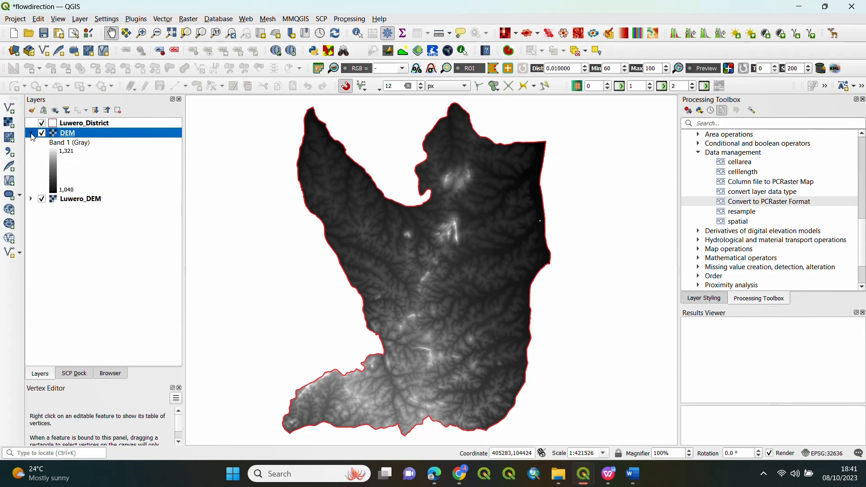
left_click(31, 133)
left_click(42, 143)
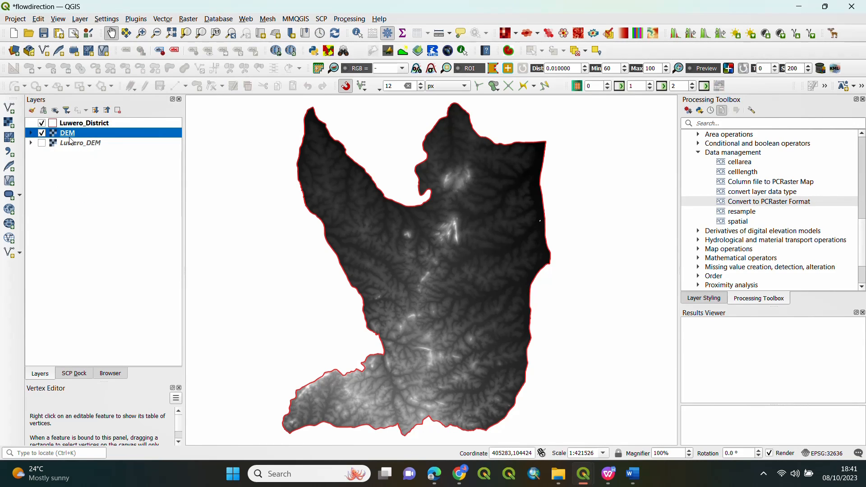
Run PCRaster lddcreate on the DEM layer with the default settings, saving the local drain direction layer as FillSink_FlowDirection
left_click(699, 153)
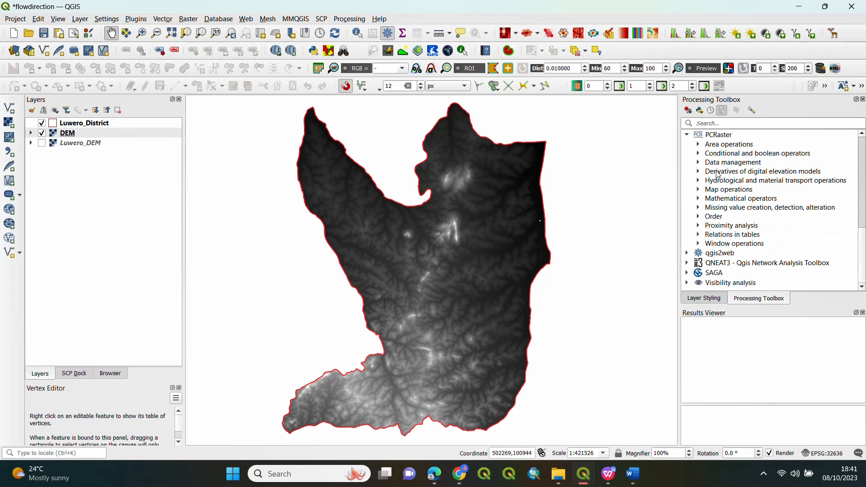
left_click(699, 181)
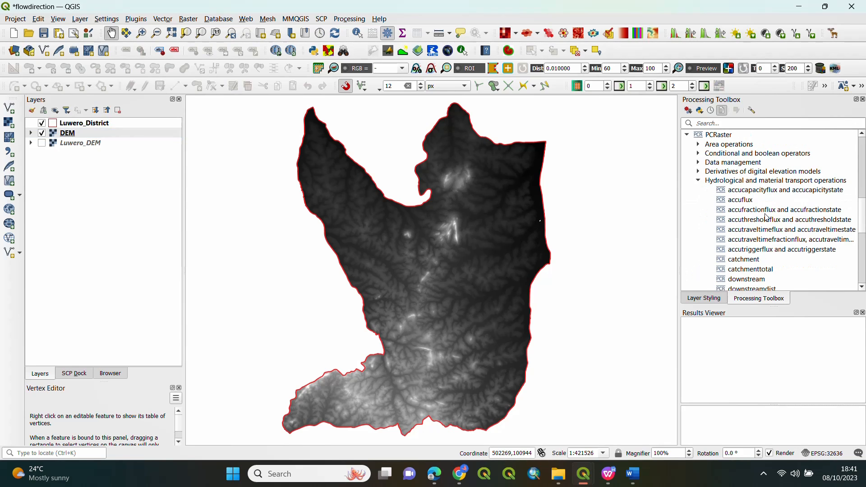
scroll(768, 219, "down", 1)
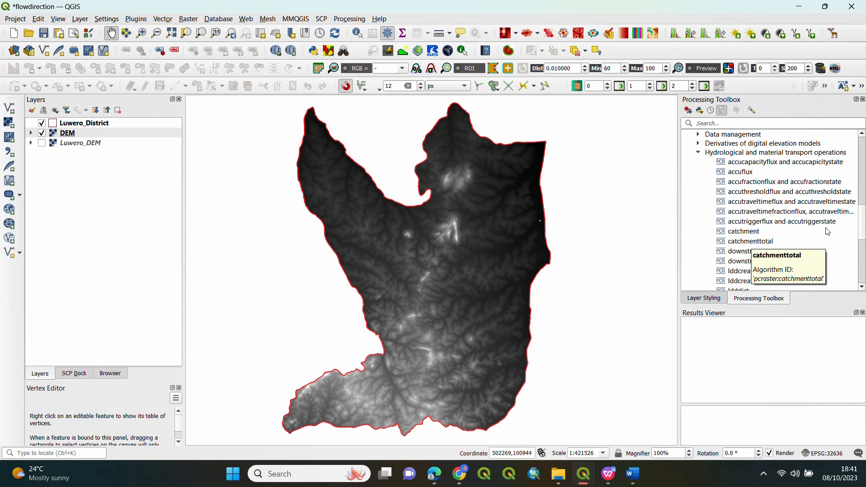
double_click(744, 272)
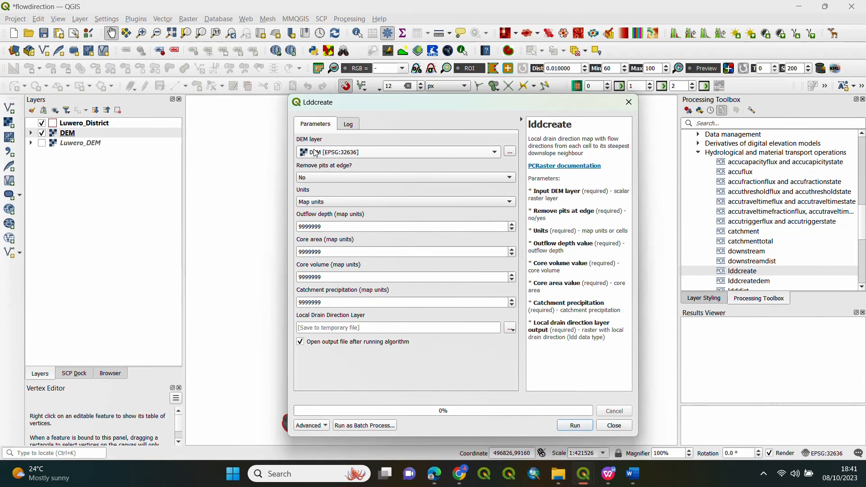
left_click(509, 330)
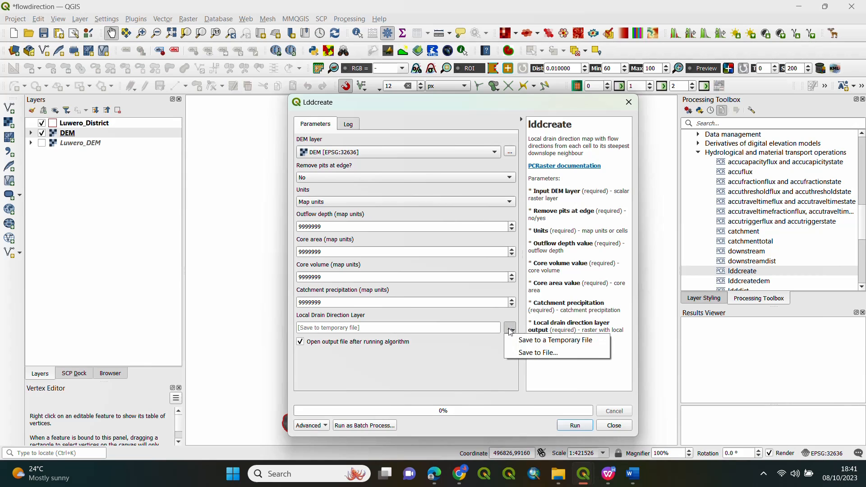
left_click(535, 353)
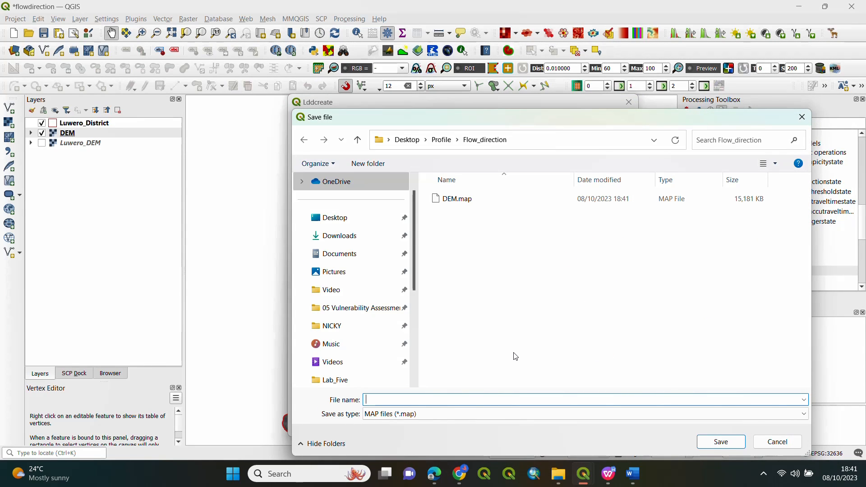
type("FillSink_FlowDirection")
left_click(721, 442)
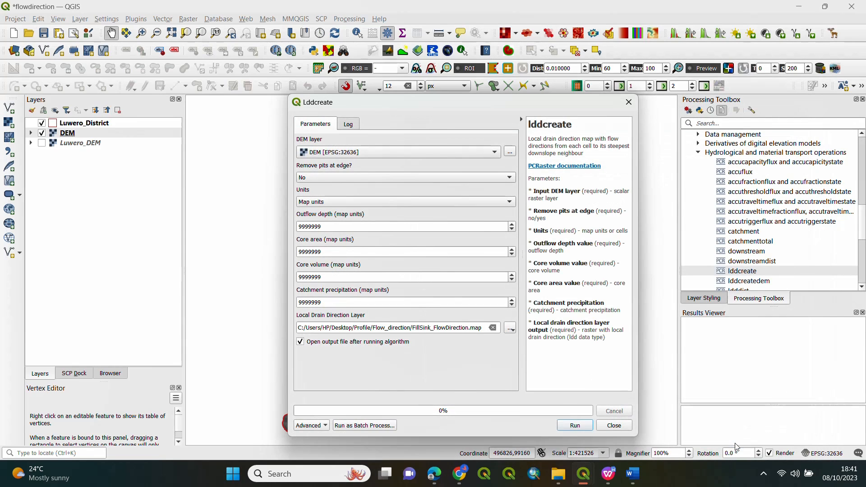
left_click(576, 425)
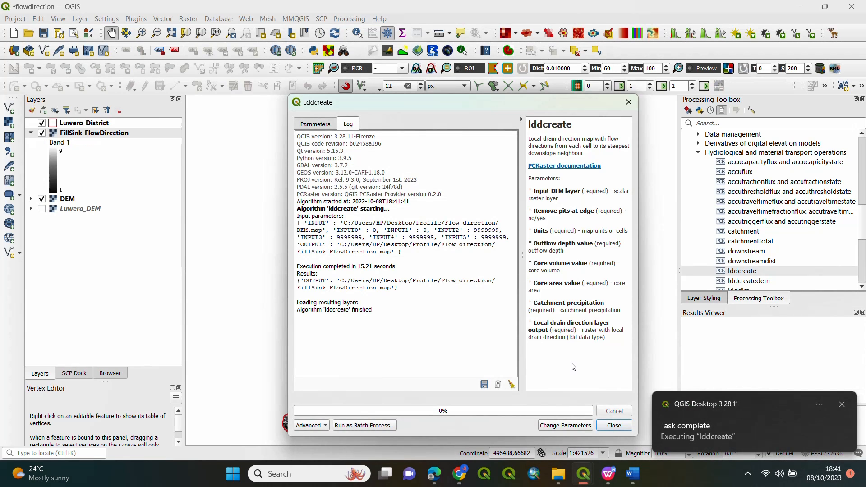
left_click(600, 426)
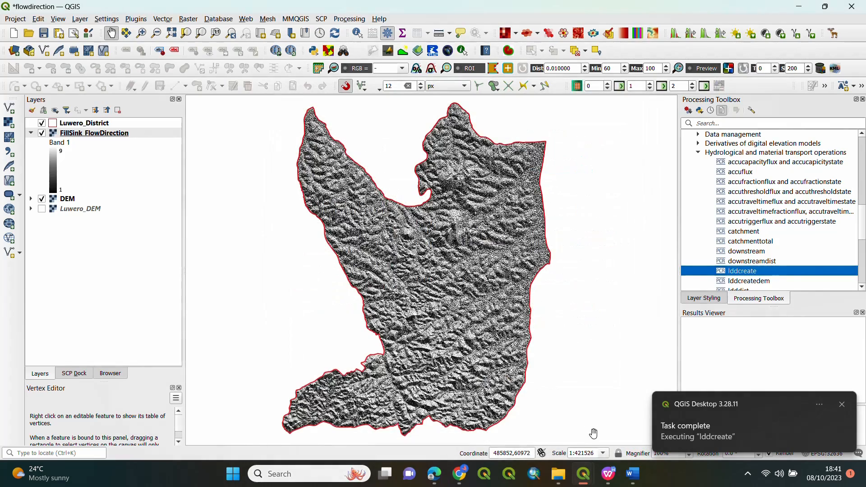
Inspect the flow direction raster on the map, hide the DEM layer and collapse the FillSink_FlowDirection legend
scroll(423, 230, "up", 1)
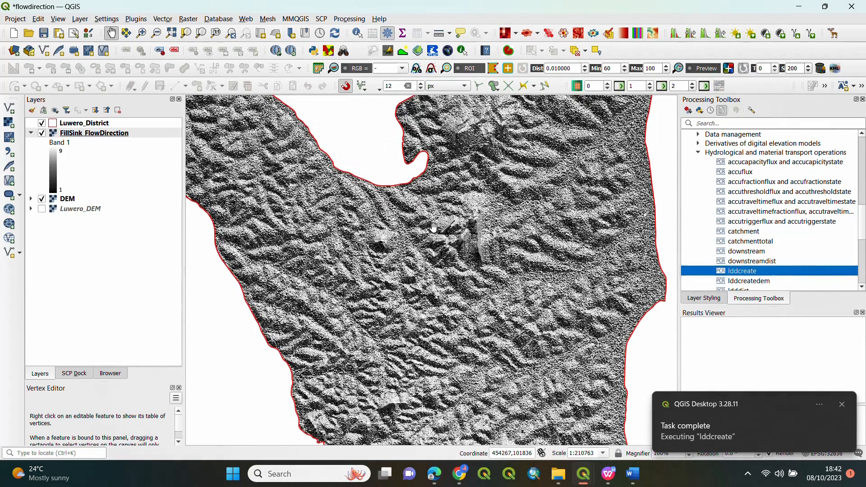
scroll(427, 258, "down", 1)
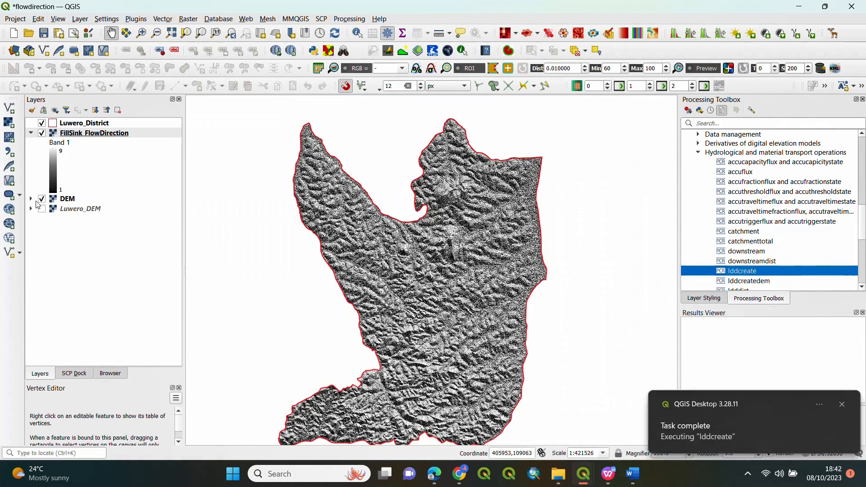
left_click(42, 199)
left_click(30, 133)
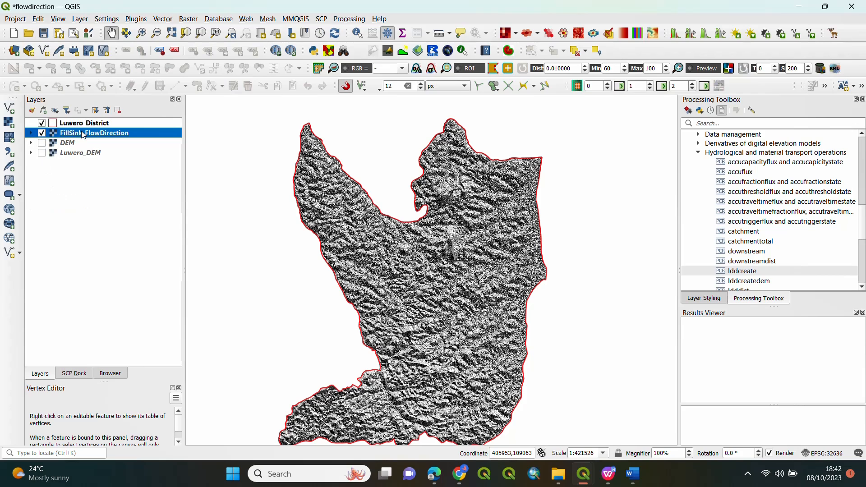
Open the Reclassify by table raster analysis tool for the FillSink_FlowDirection layer
left_click(698, 153)
left_click(688, 135)
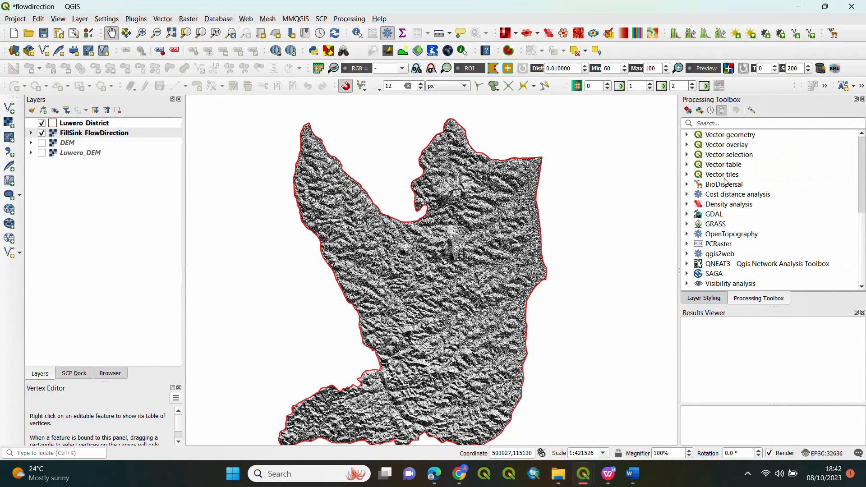
scroll(726, 183, "up", 4)
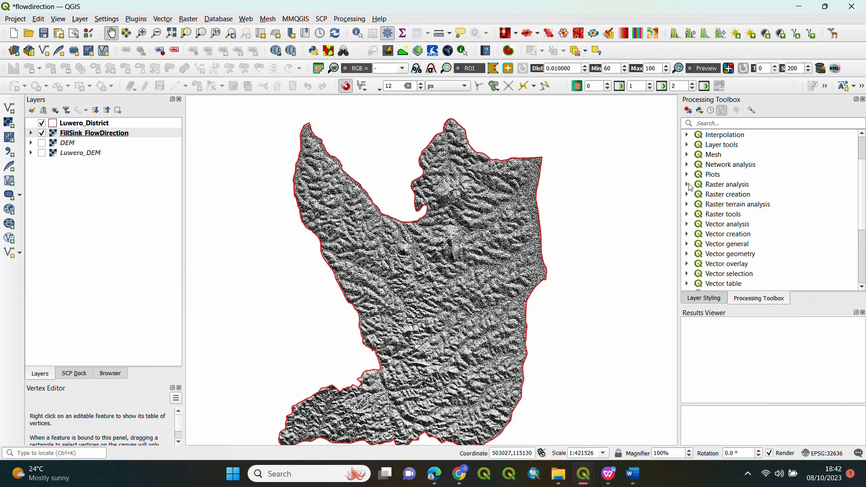
left_click(689, 185)
scroll(743, 209, "down", 4)
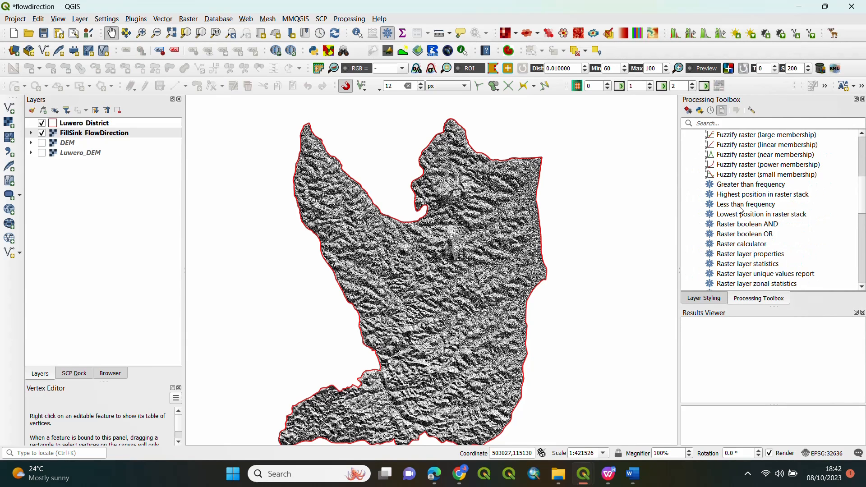
scroll(744, 209, "down", 2)
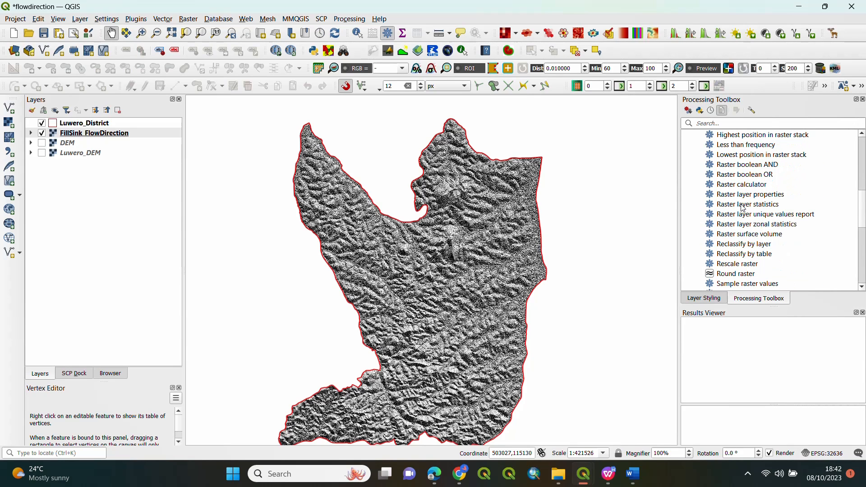
double_click(744, 254)
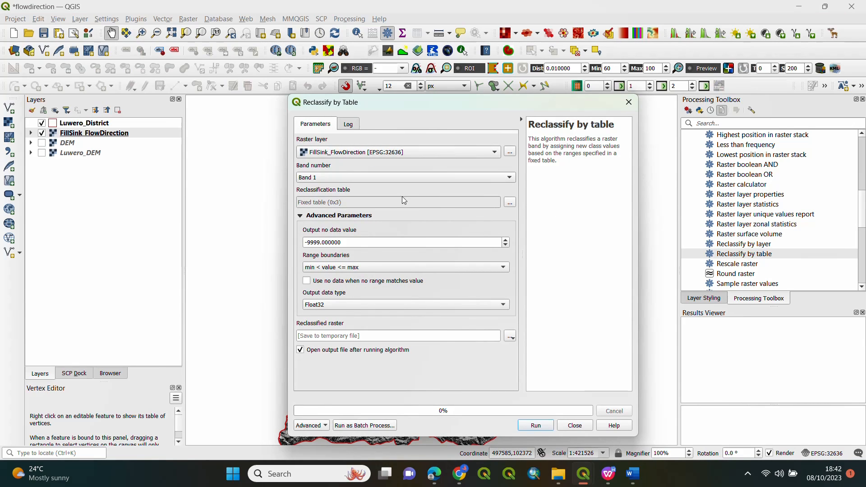
Add nine empty rows to the reclassification table
left_click(510, 203)
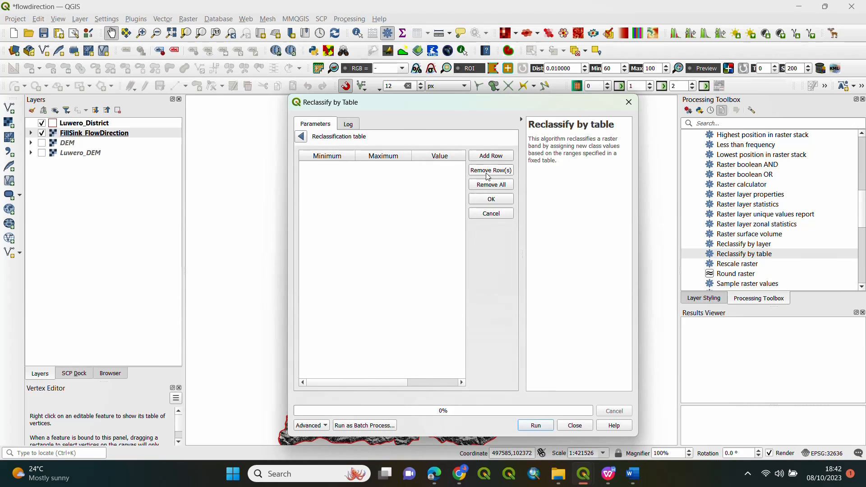
left_click(485, 159)
left_click(485, 159)
left_click(485, 159)
left_click(485, 159)
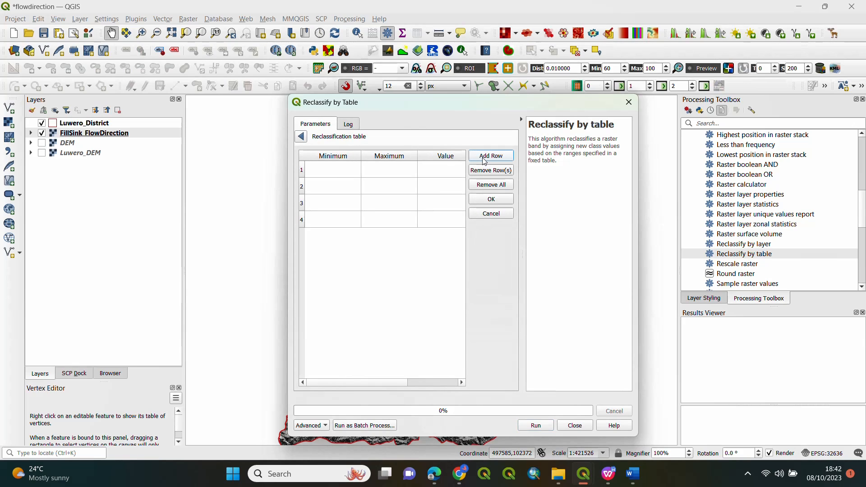
left_click(485, 159)
left_click(485, 159)
left_click(485, 159)
left_click(485, 159)
left_click(485, 159)
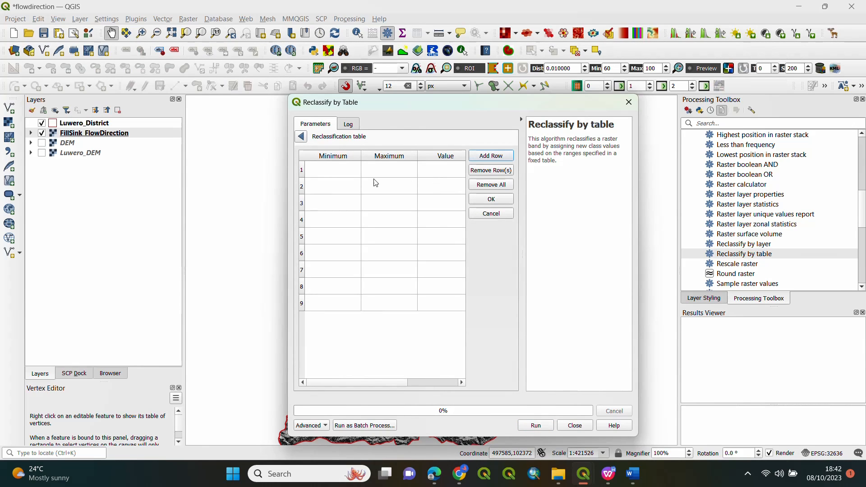
Fill the first reclassification row with minimum 1, maximum 1 and value 5
double_click(353, 173)
type("1")
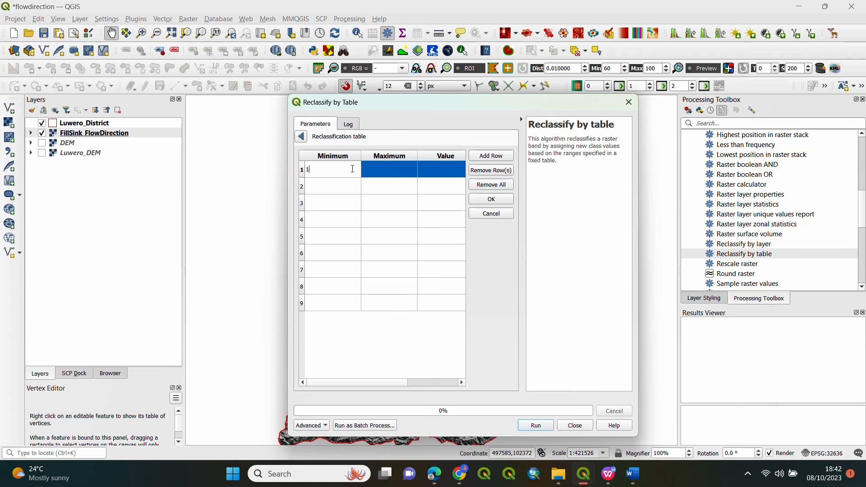
double_click(391, 171)
type("1")
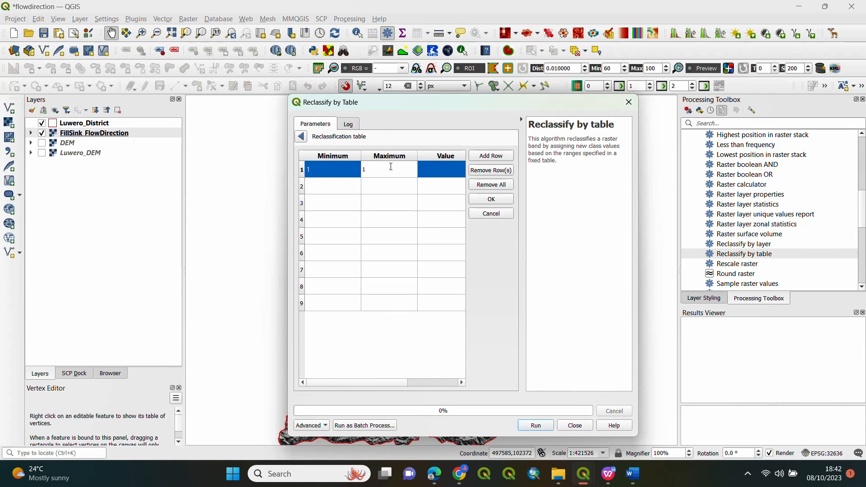
double_click(429, 175)
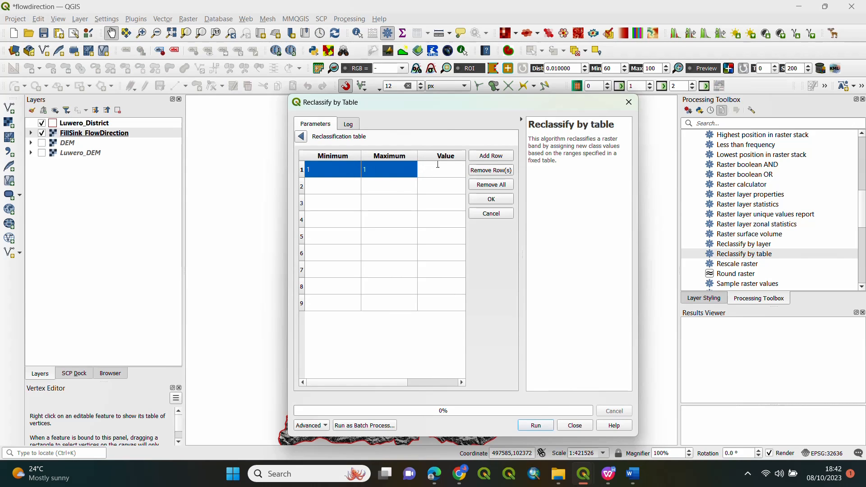
Fill the second reclassification row with minimum 2, maximum 2 and value 4
left_click(328, 190)
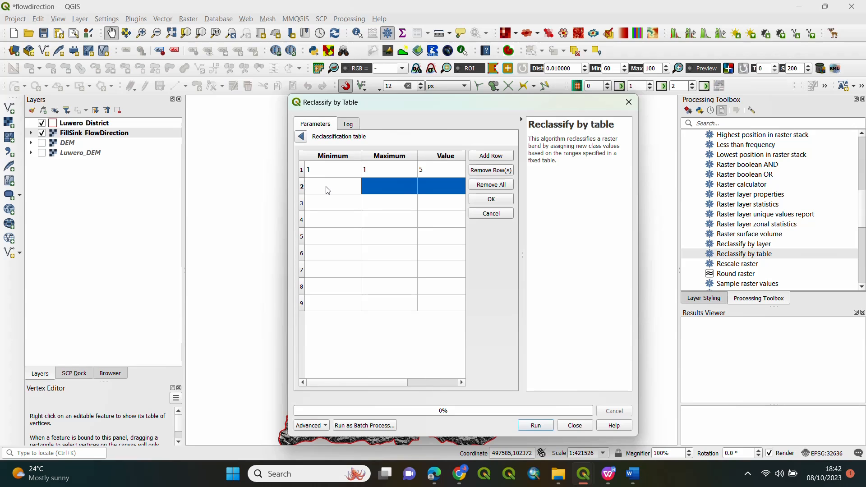
double_click(380, 187)
type("2")
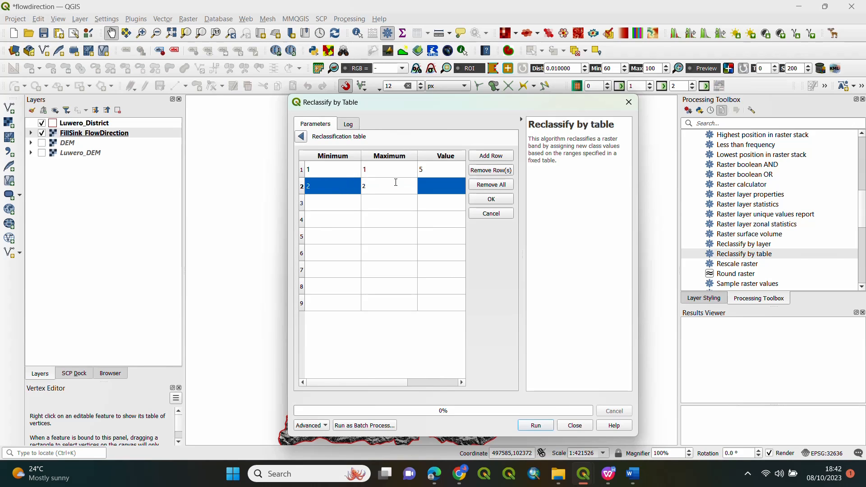
double_click(427, 189)
type("4")
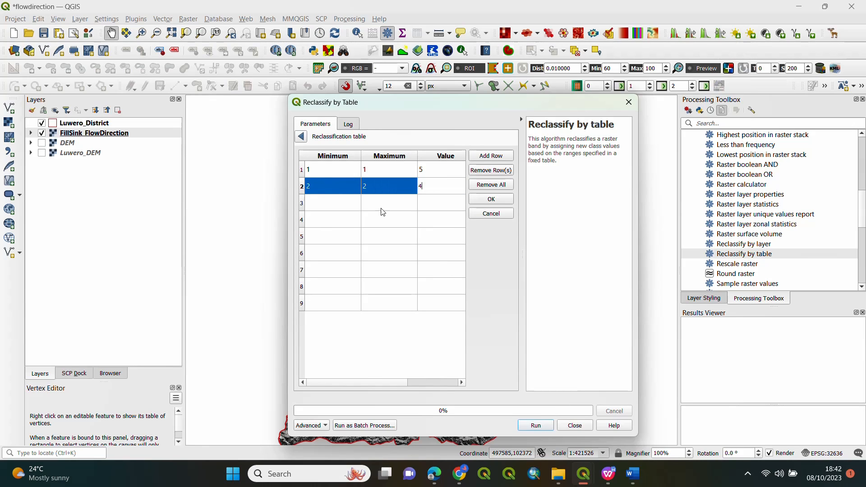
Fill the third reclassification row with minimum 3, maximum 3 and value 3
double_click(346, 203)
type("3")
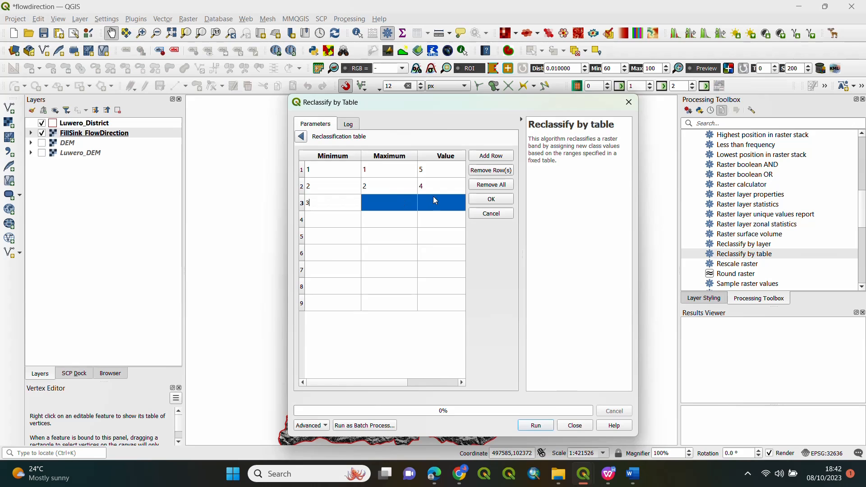
double_click(394, 198)
type("3")
double_click(427, 208)
type("3")
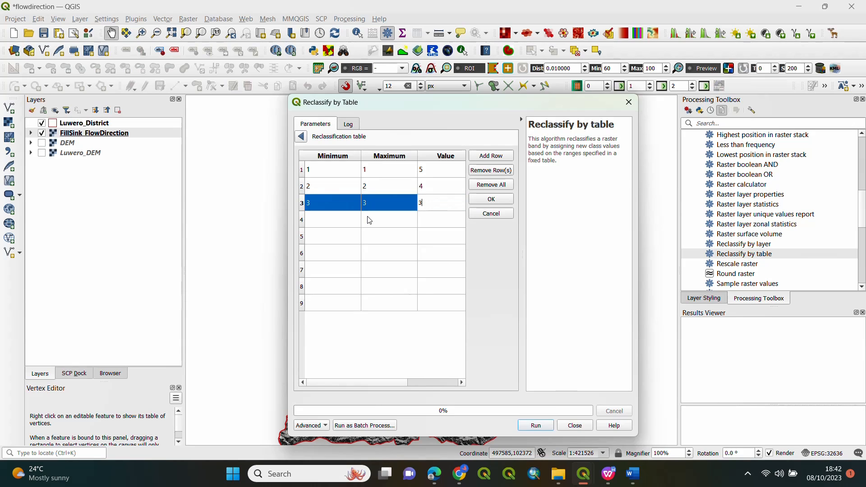
Fill the fourth reclassification row with minimum 4, maximum 4 and value 6
double_click(339, 226)
type("4")
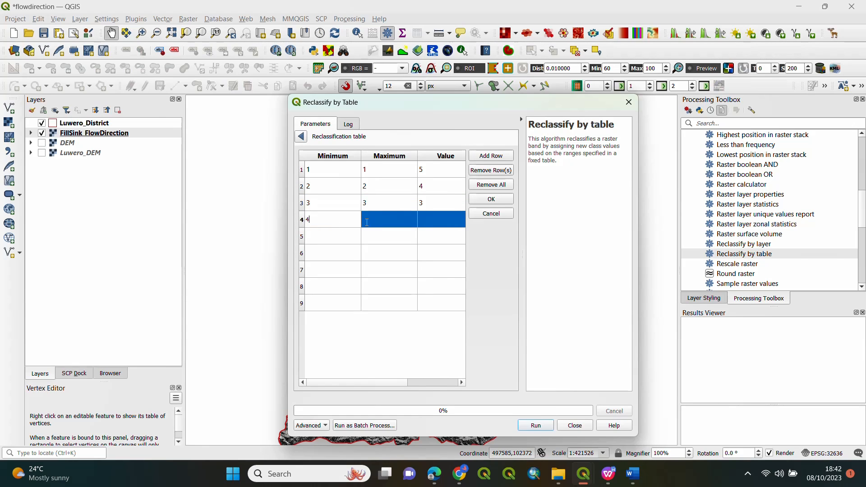
double_click(367, 222)
type("4")
double_click(434, 225)
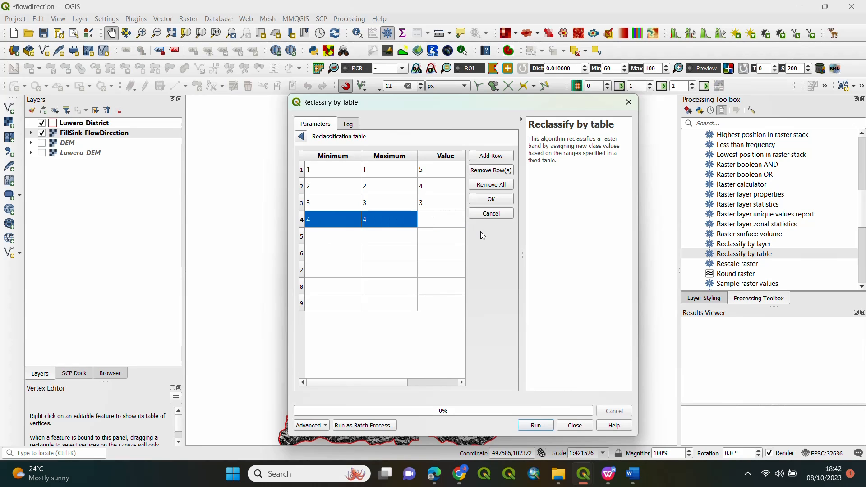
type("6")
Fill the fifth reclassification row with minimum 5, maximum 5 and value 255
double_click(339, 238)
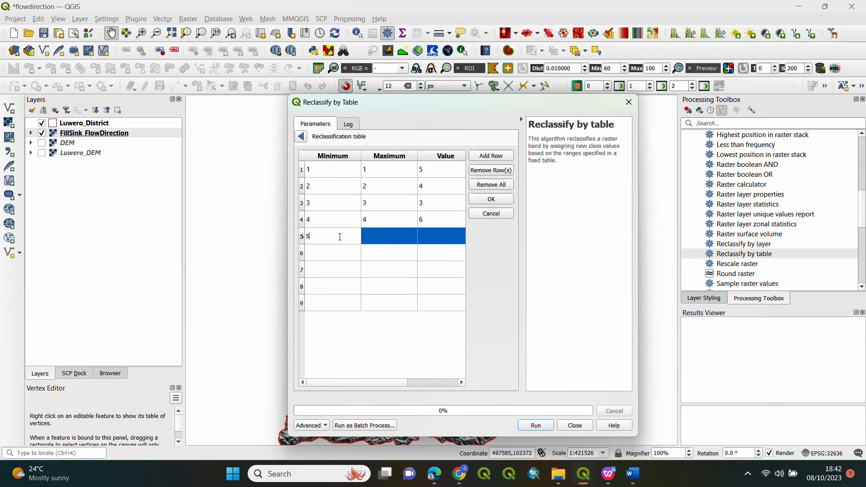
double_click(378, 234)
type("5")
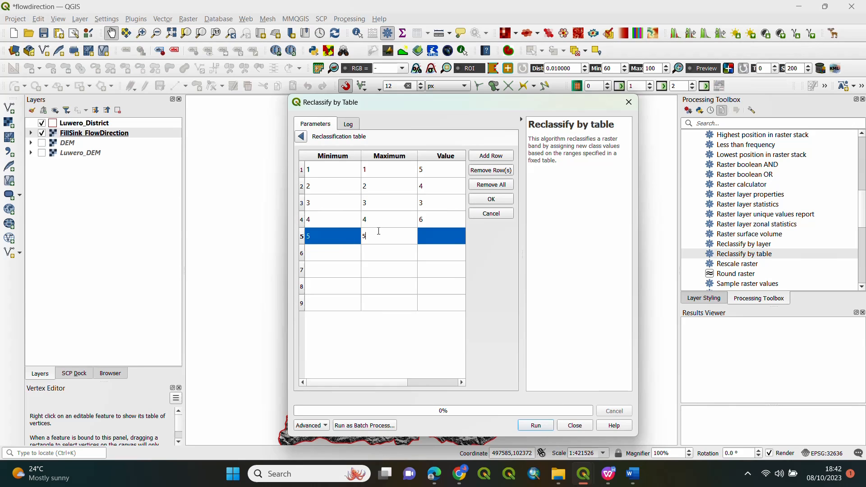
double_click(431, 242)
type("2")
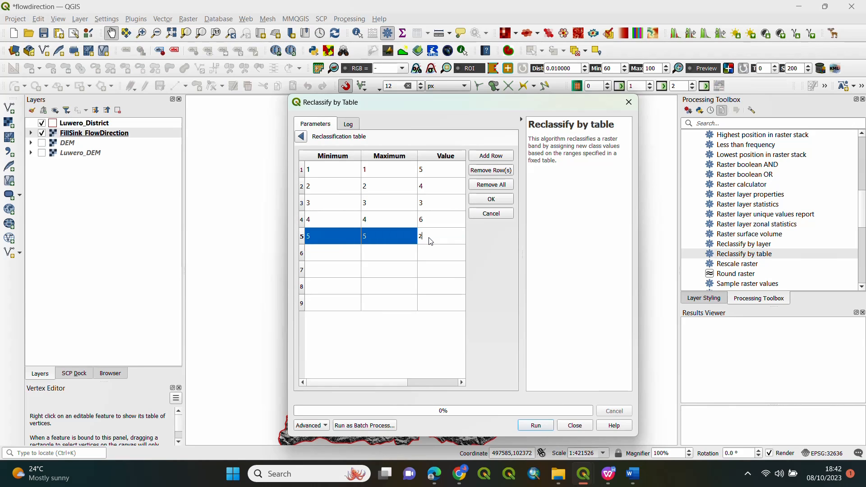
type("55")
Fill the sixth reclassification row with minimum 6, maximum 6 and value 2
double_click(347, 254)
type("6")
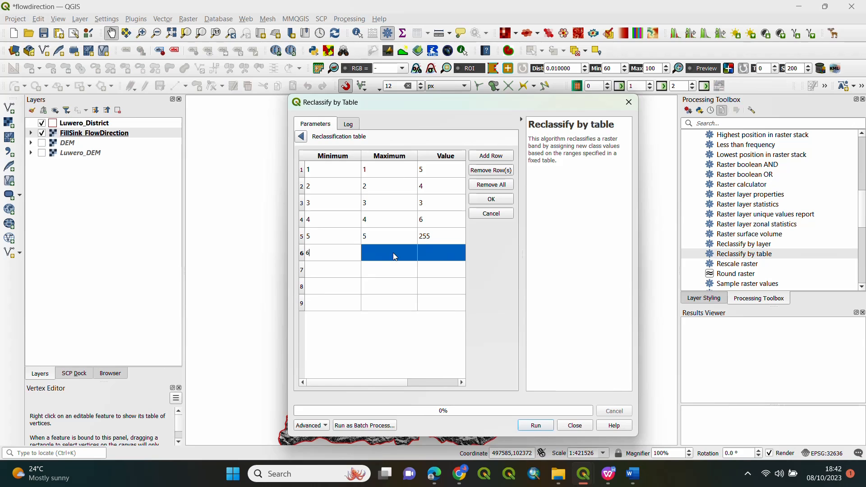
double_click(410, 256)
type("6")
double_click(446, 251)
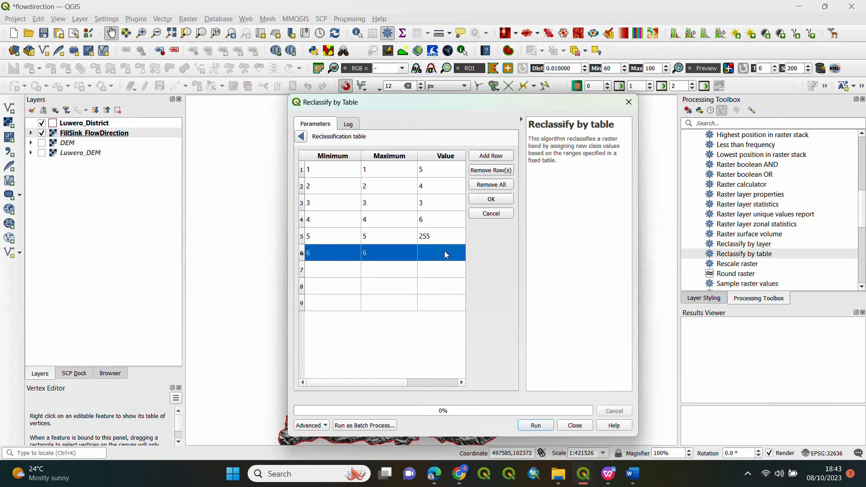
type("2")
Fill the seventh reclassification row with minimum 7, maximum 7 and value 7
double_click(344, 271)
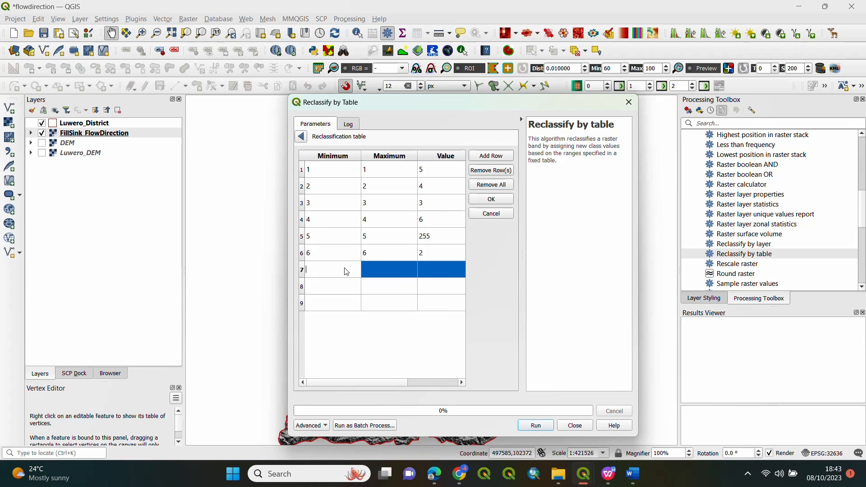
double_click(379, 271)
type("7")
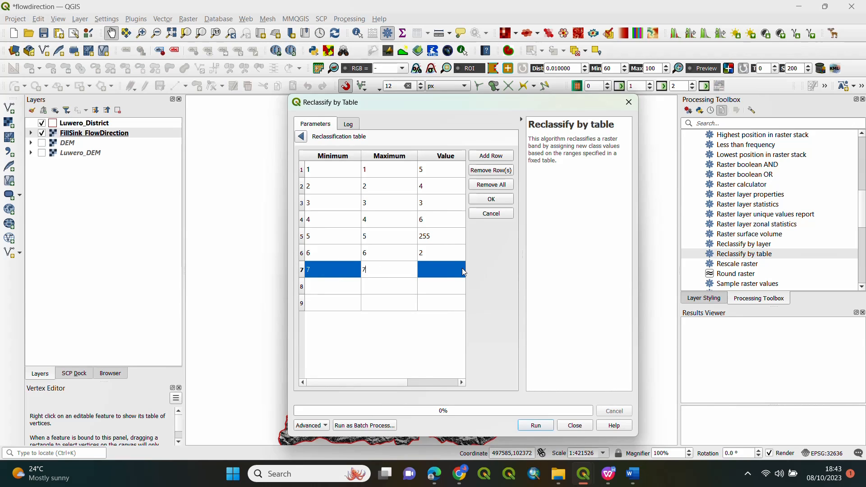
left_click(446, 269)
type("7")
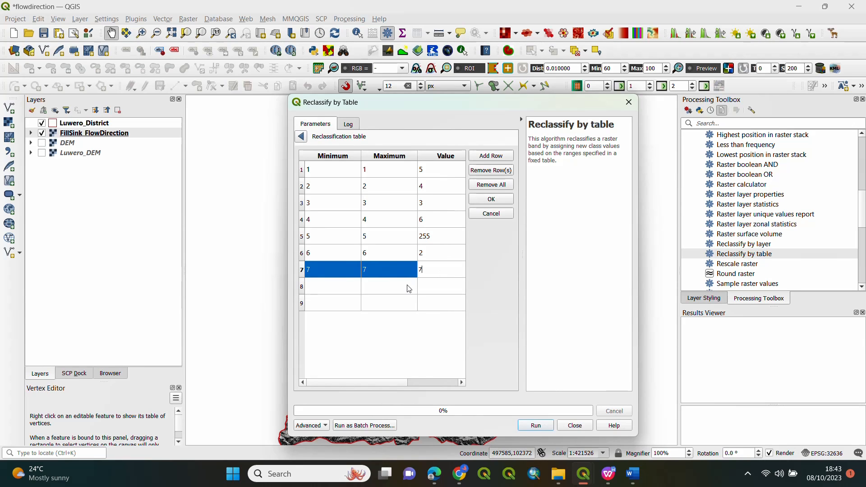
Fill the eighth reclassification row with minimum 8, maximum 8 and value 0
double_click(333, 287)
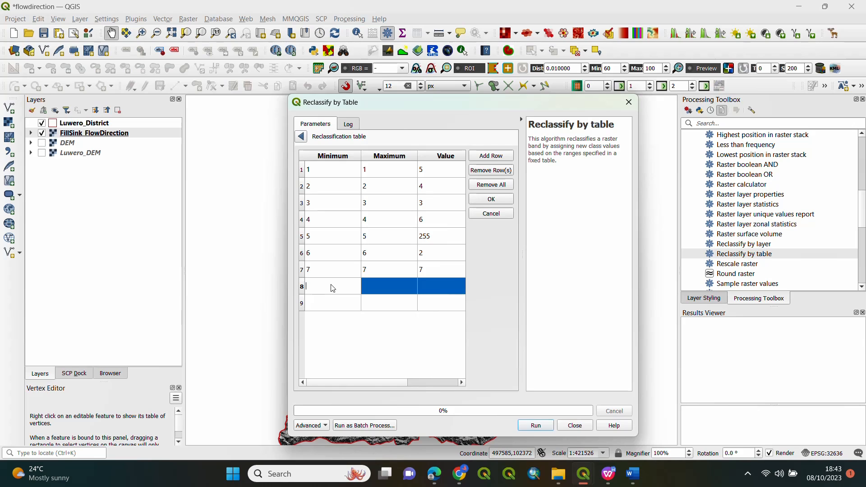
type("8")
double_click(369, 287)
type("8")
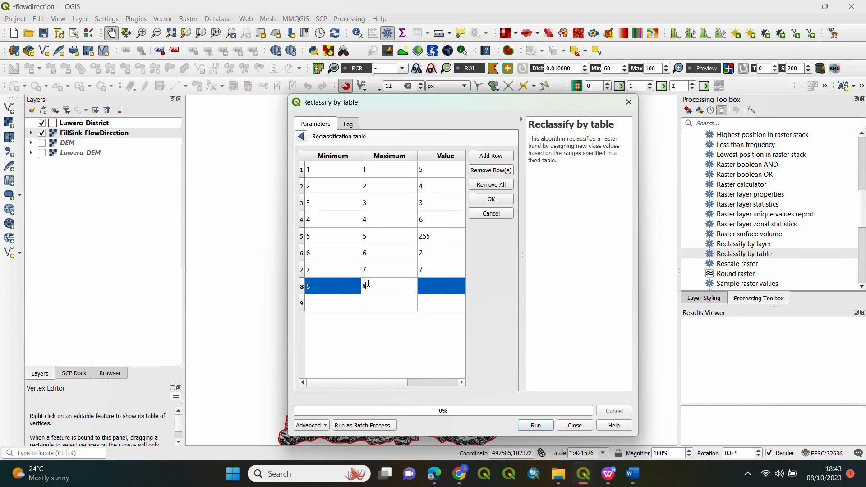
double_click(438, 284)
type("0")
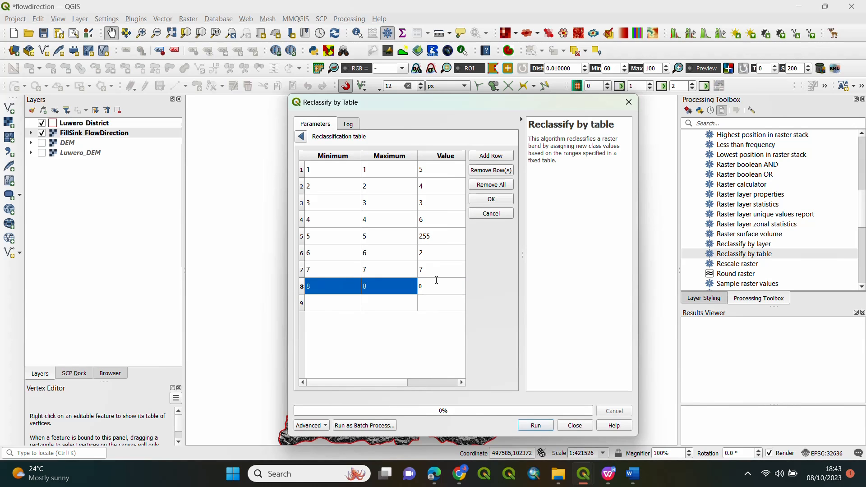
Fill the ninth reclassification row with minimum 9, maximum 9 and value 1, and accept the table
double_click(323, 308)
type("9")
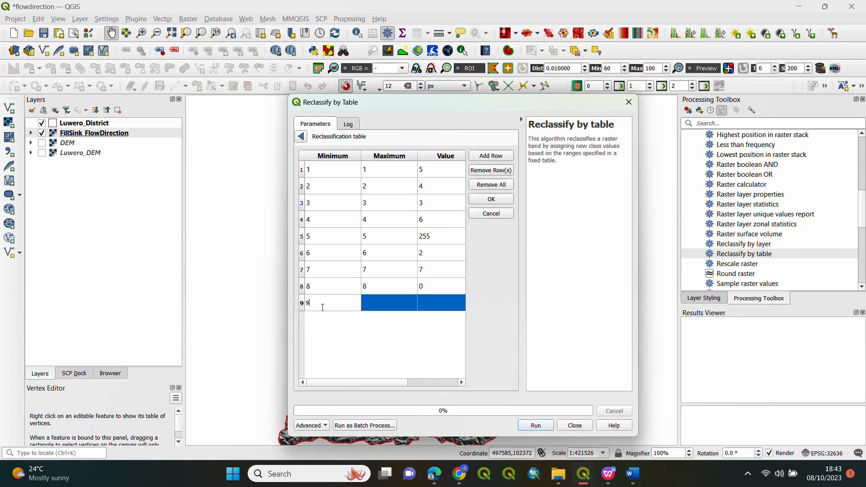
double_click(376, 308)
type("9")
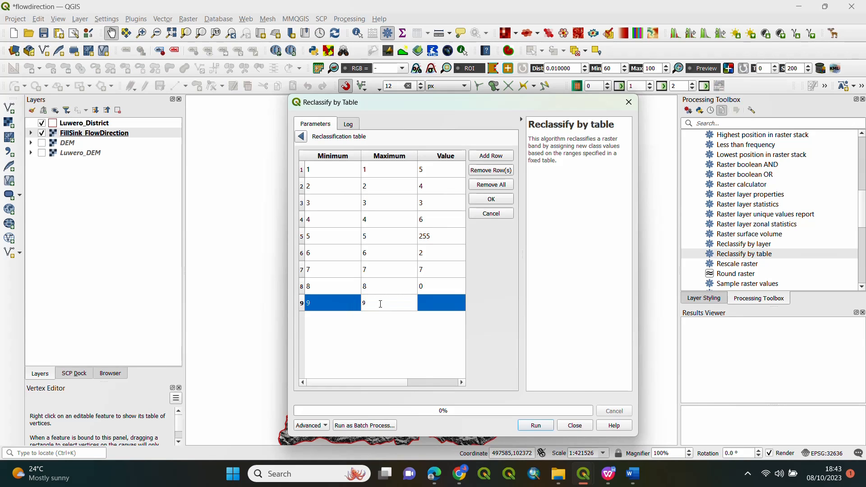
double_click(426, 300)
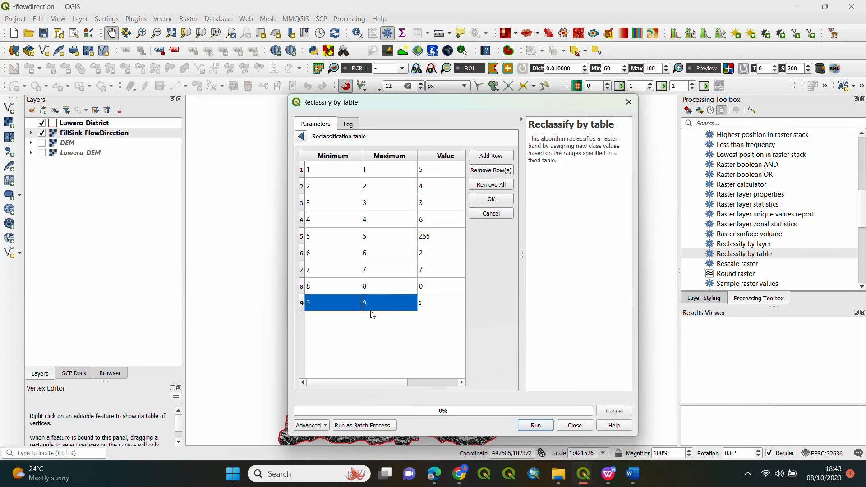
left_click(436, 329)
left_click(436, 329)
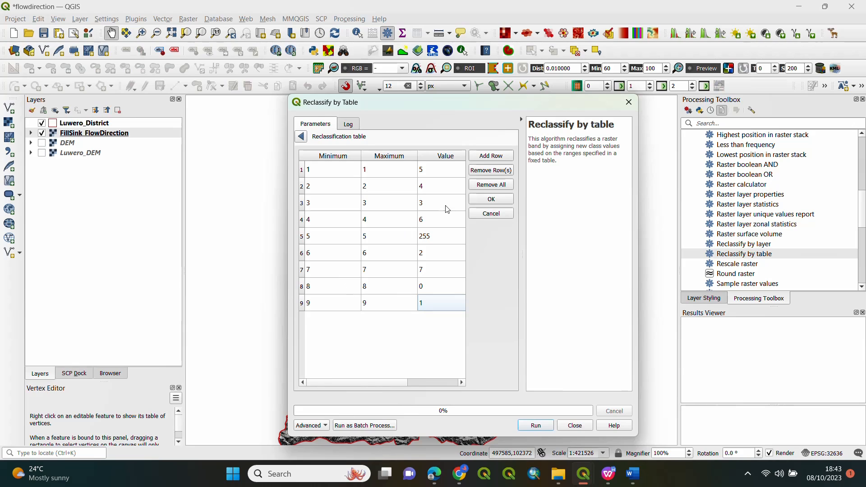
left_click(486, 201)
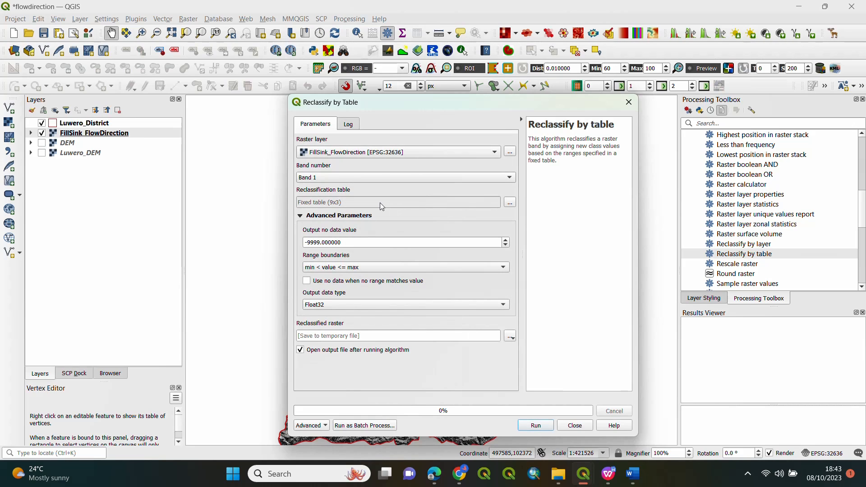
Set range boundaries to min <= value <= max, use no data when no range matches, and set the output data type to Byte
left_click(323, 268)
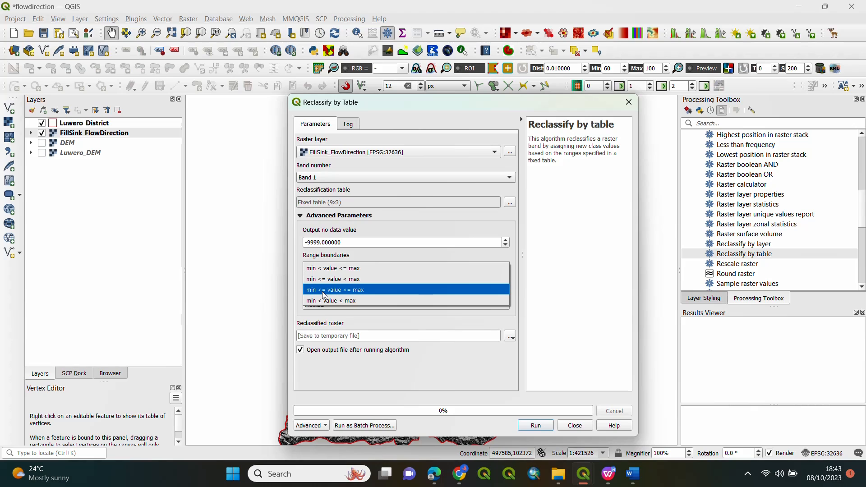
left_click(345, 290)
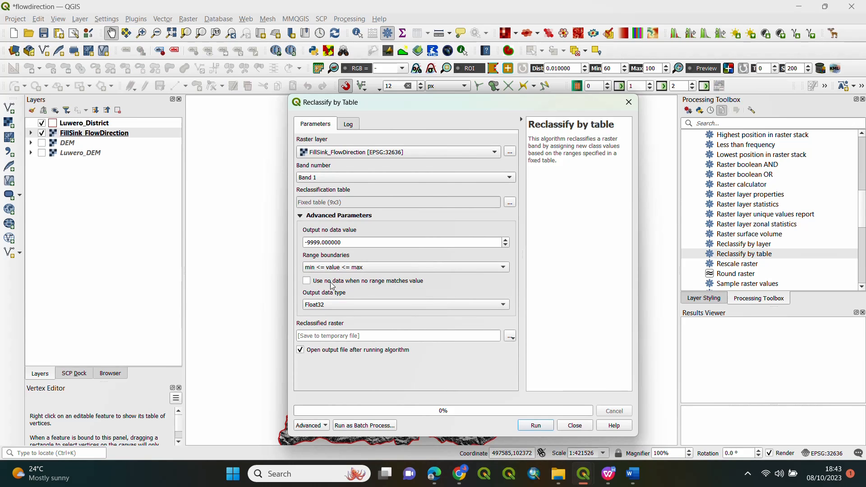
left_click(336, 304)
left_click(321, 251)
Set the reclassified raster's output to the TIF file Flo_Direction.tif in the Flow_direction folder, and run the reclassification
left_click(510, 336)
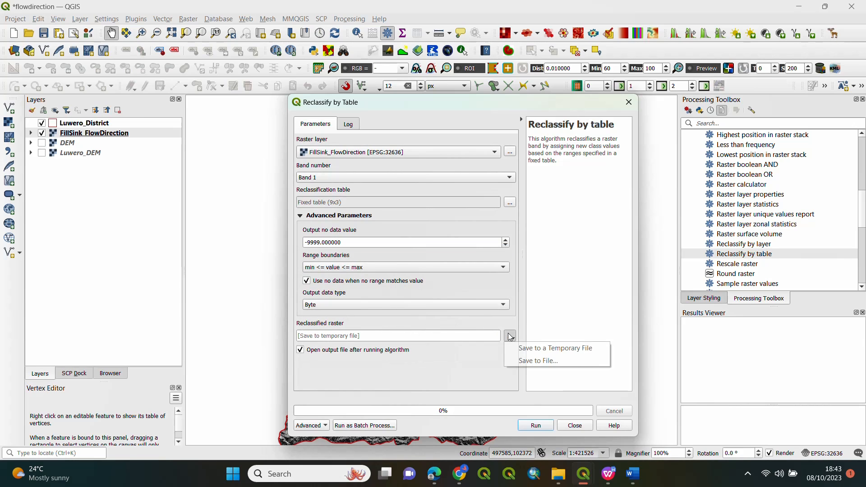
left_click(535, 362)
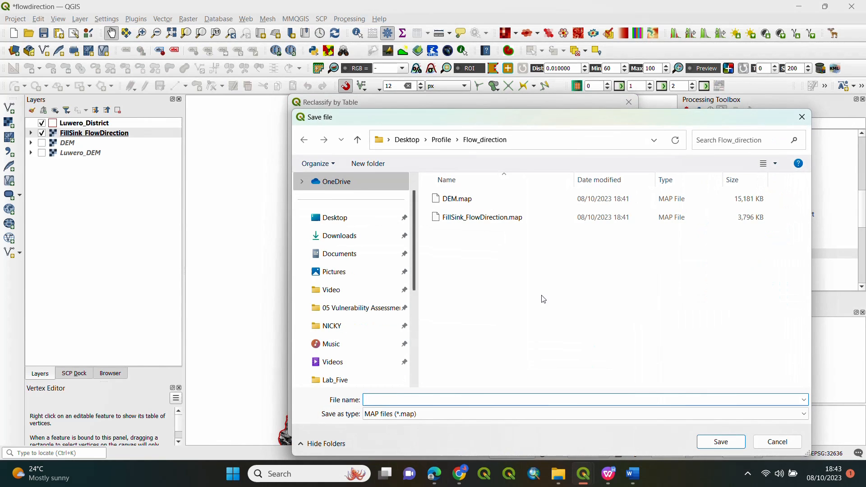
left_click_drag(572, 124, 475, 85)
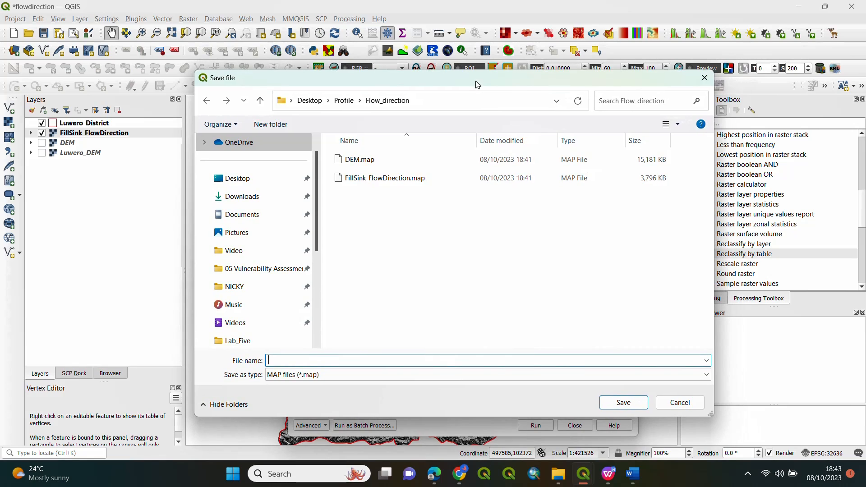
type("Flo")
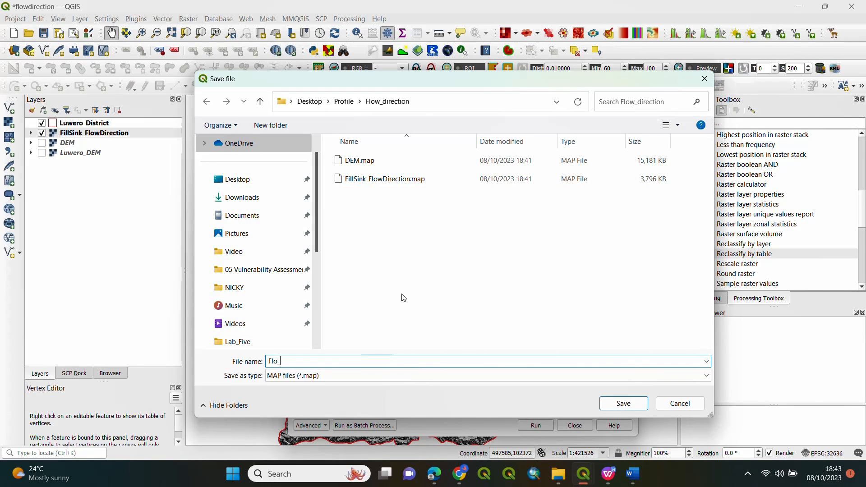
type("_Direction")
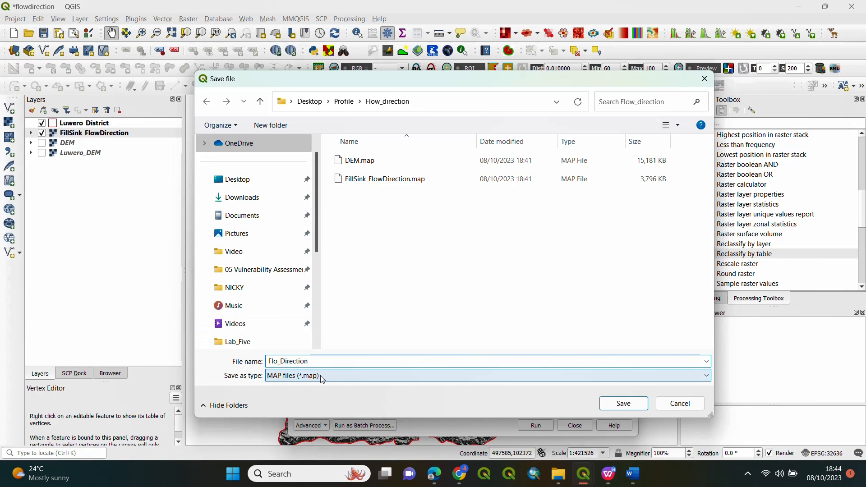
left_click(305, 376)
scroll(291, 228, "up", 3)
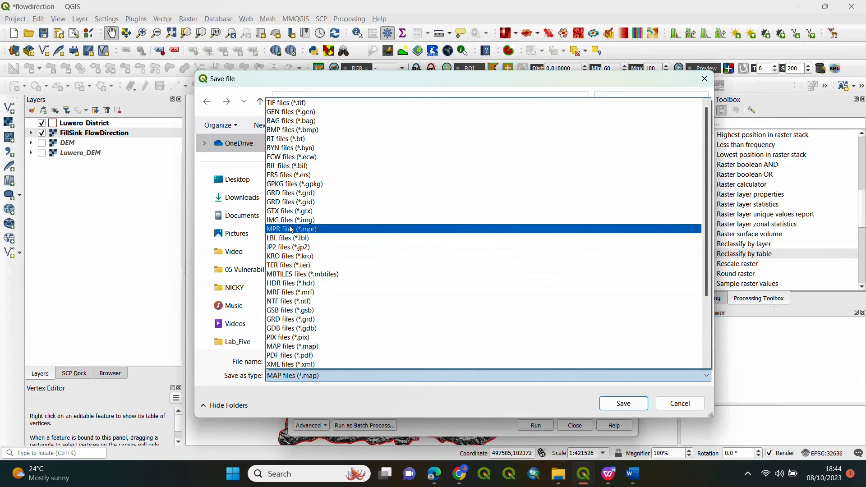
left_click(298, 107)
left_click(628, 403)
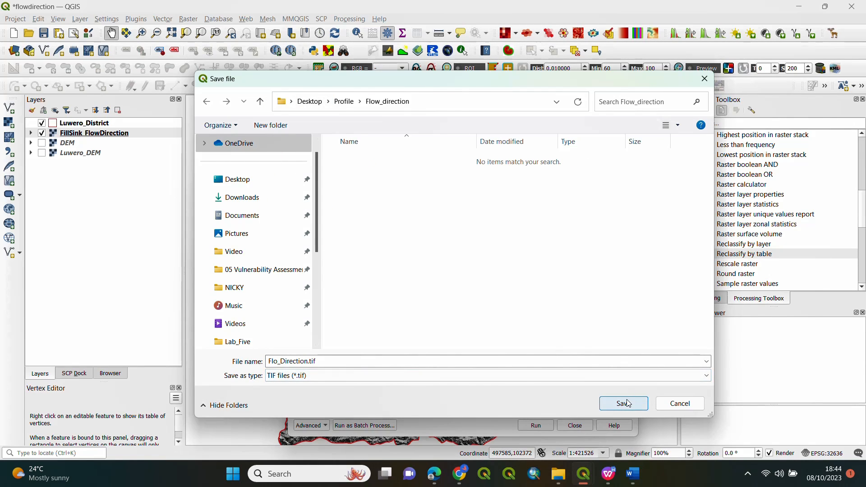
left_click(546, 426)
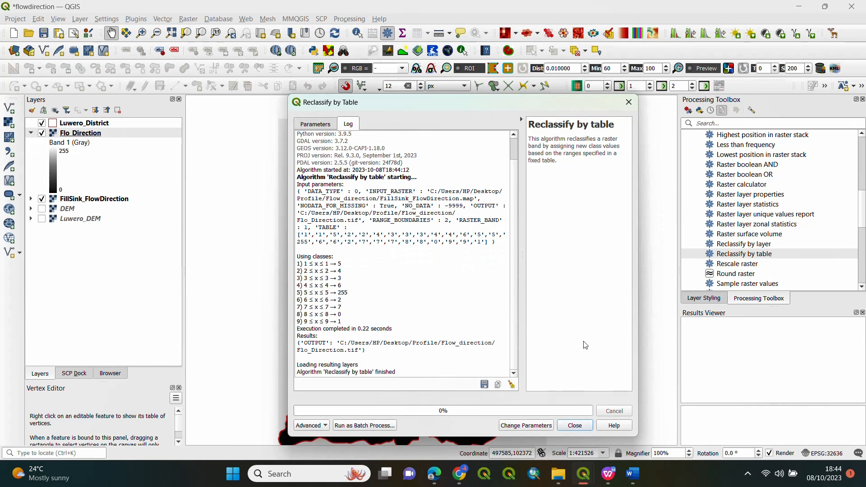
left_click(574, 425)
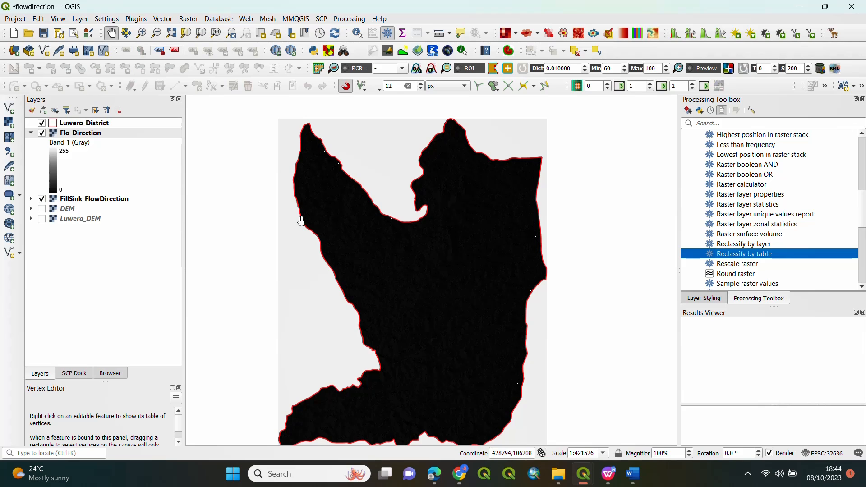
Render the Flo_Direction layer as Paletted/Unique values on Band 1 and classify its values
right_click(77, 134)
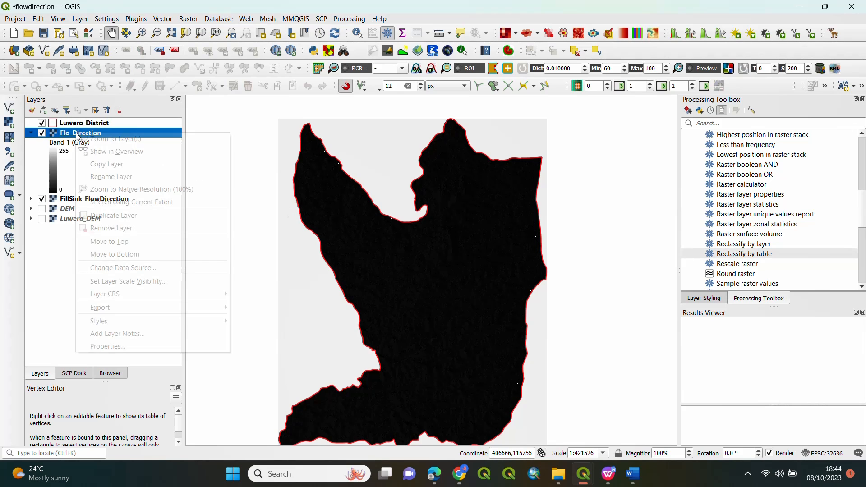
mouse_move(141, 322)
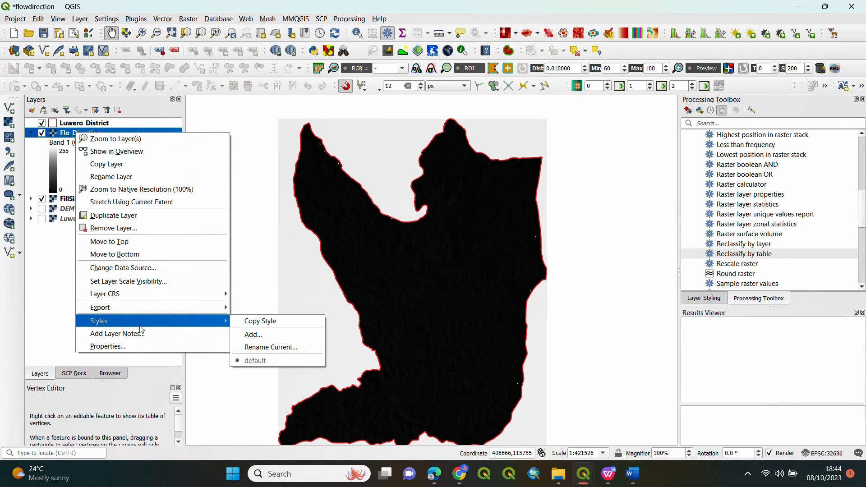
left_click(131, 346)
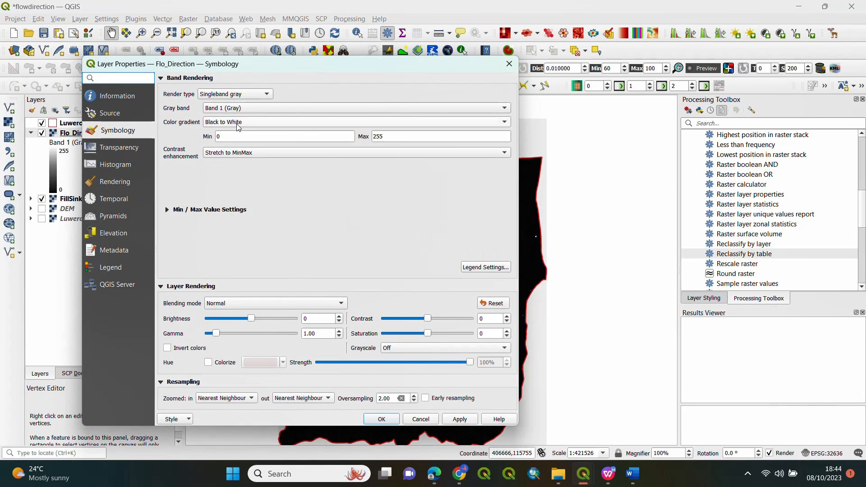
left_click_drag(250, 61, 413, 43)
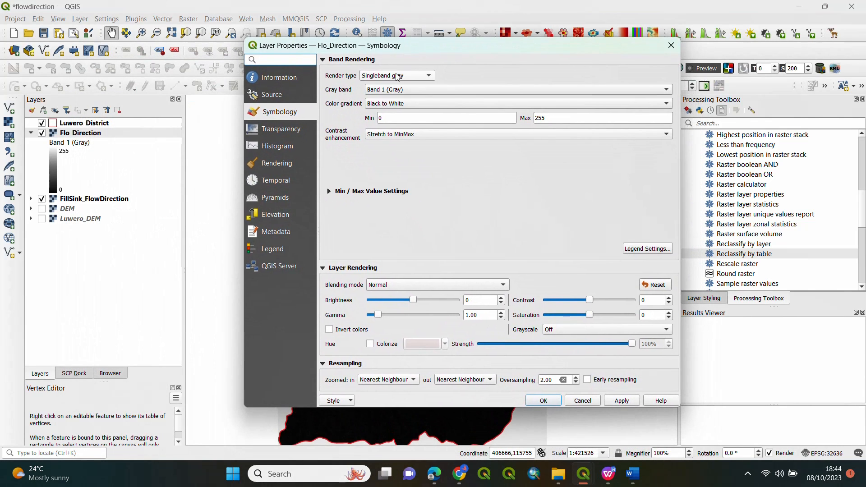
left_click(398, 76)
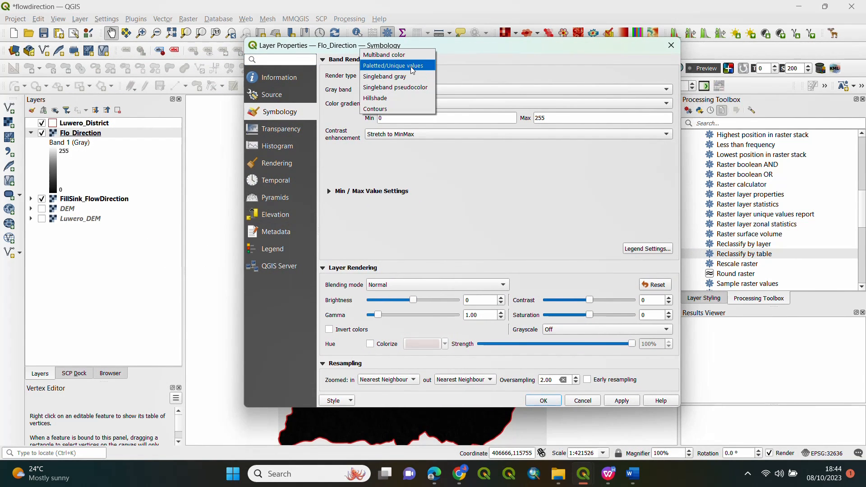
left_click(413, 66)
left_click(392, 248)
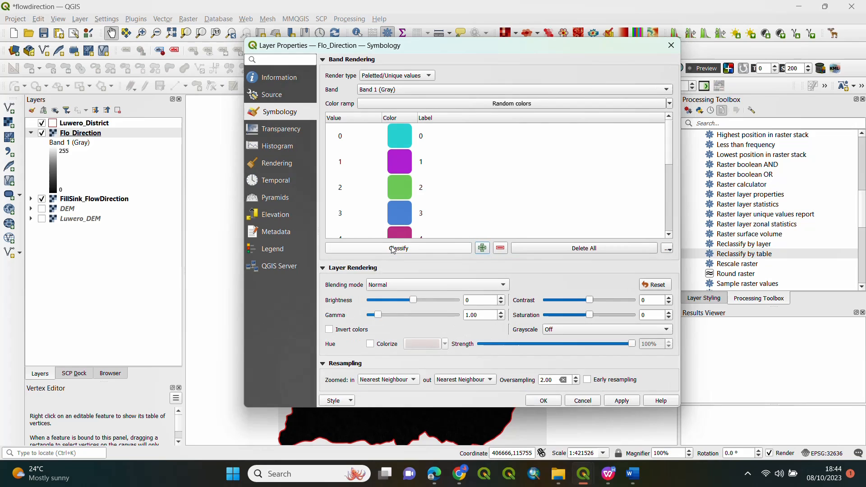
Remove the class with value 241 from the Flo_Direction symbology and apply the Turbo color ramp to the remaining classes
scroll(397, 172, "down", 2)
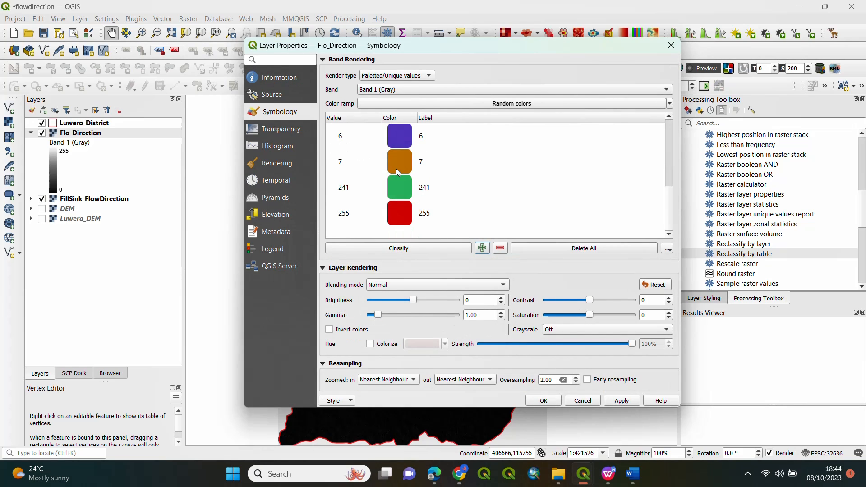
left_click(410, 186)
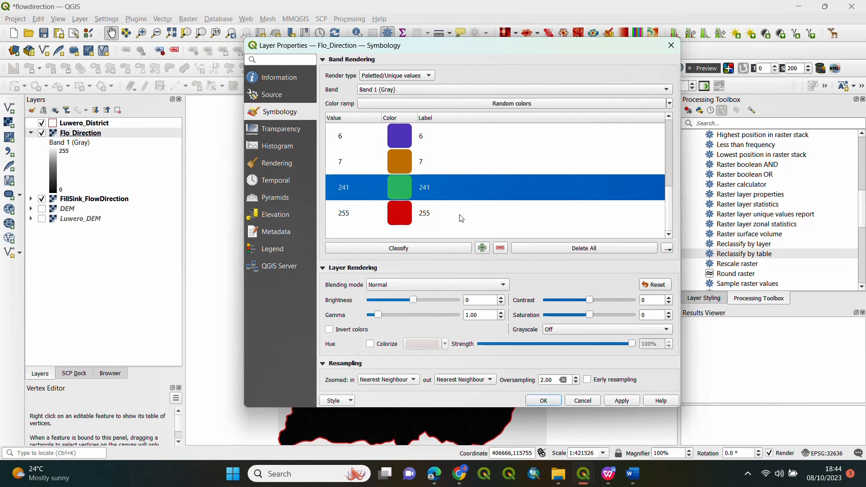
left_click(501, 248)
scroll(448, 168, "up", 3)
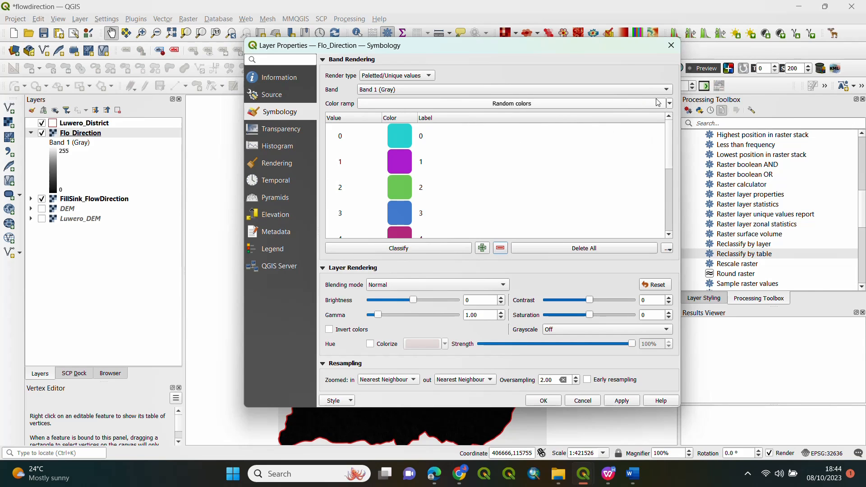
left_click(670, 104)
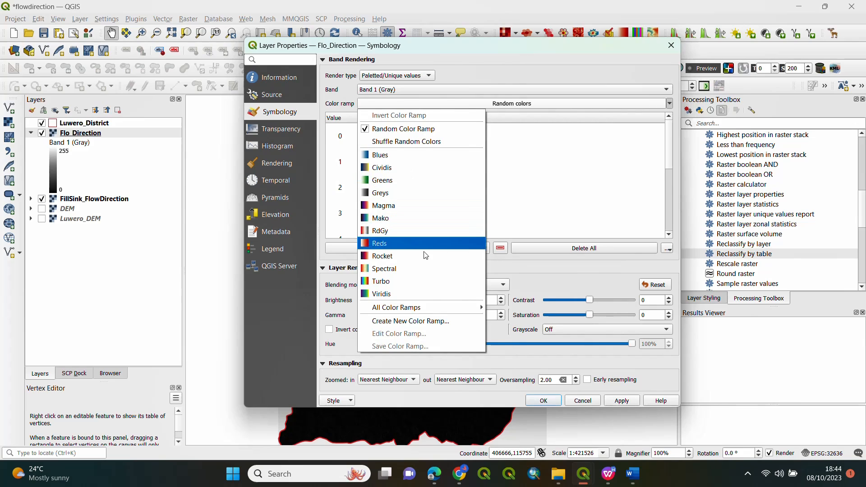
left_click(412, 281)
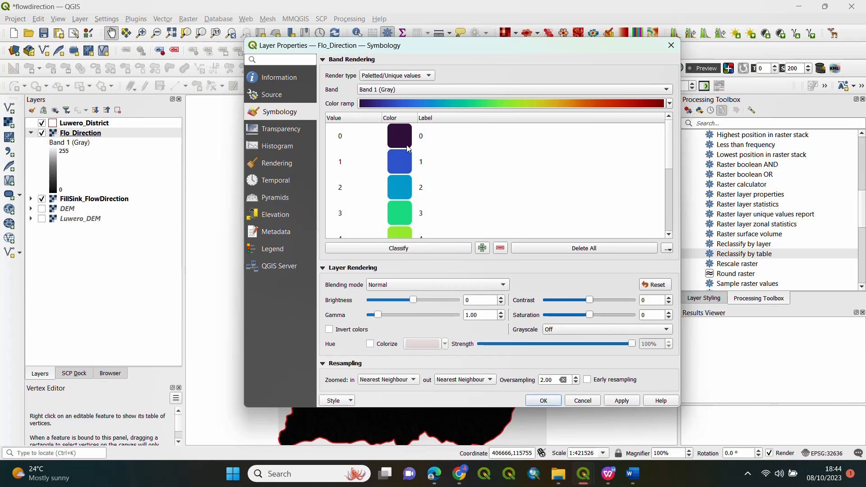
Label the classes with values 0, 1, 2 and 3 as North, North East, East and South East
double_click(428, 138)
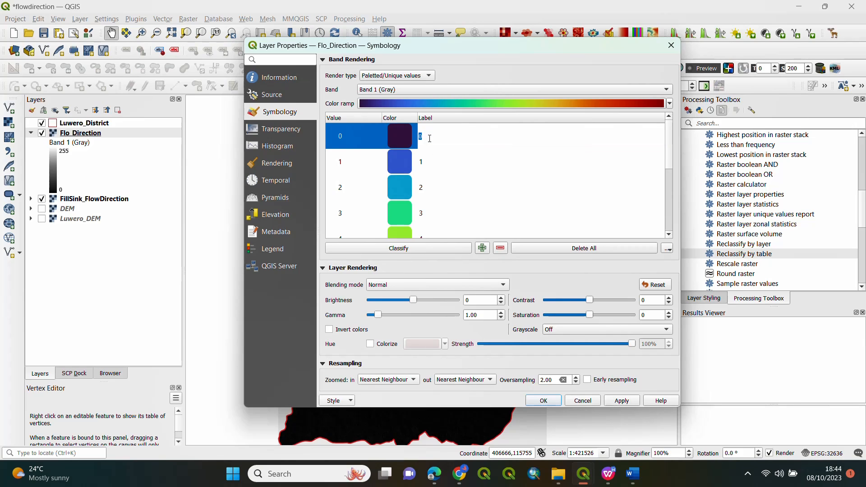
type("North")
double_click(438, 156)
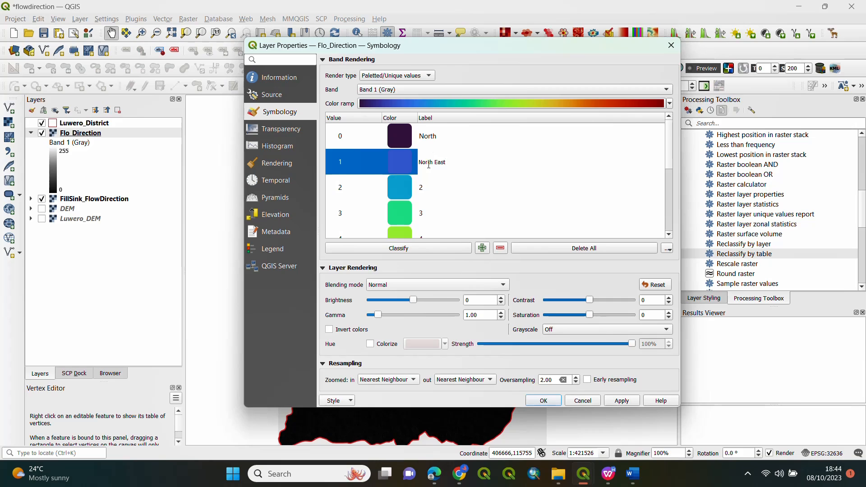
double_click(428, 189)
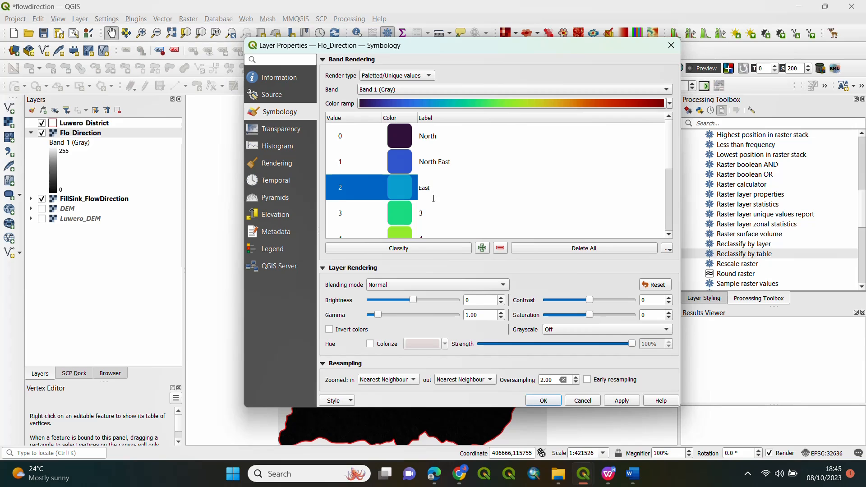
double_click(434, 209)
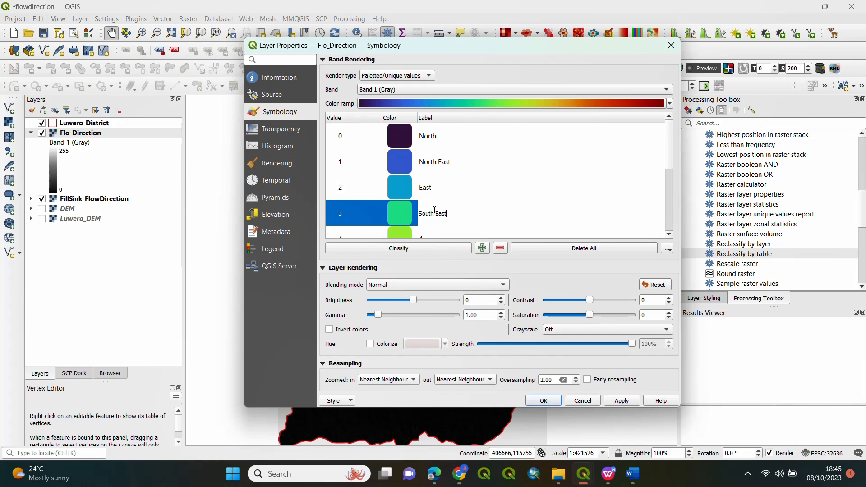
Label the classes with values 4, 5 and 6 as South, South West and West
scroll(459, 204, "down", 1)
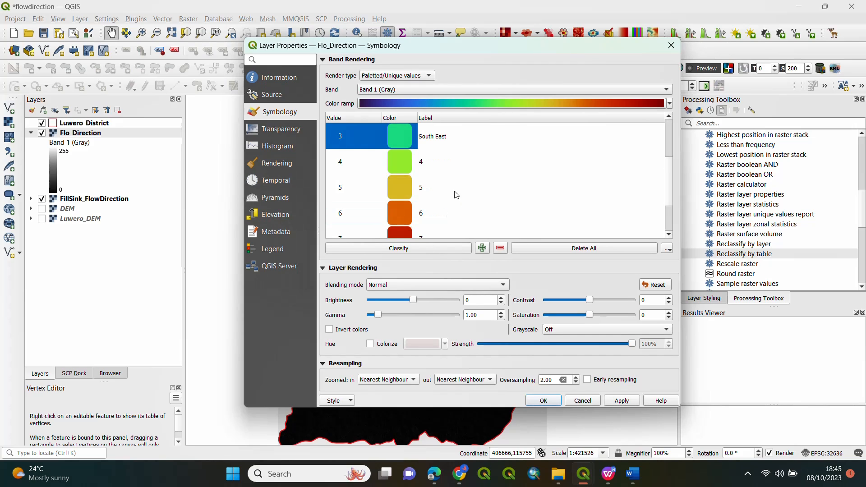
double_click(440, 161)
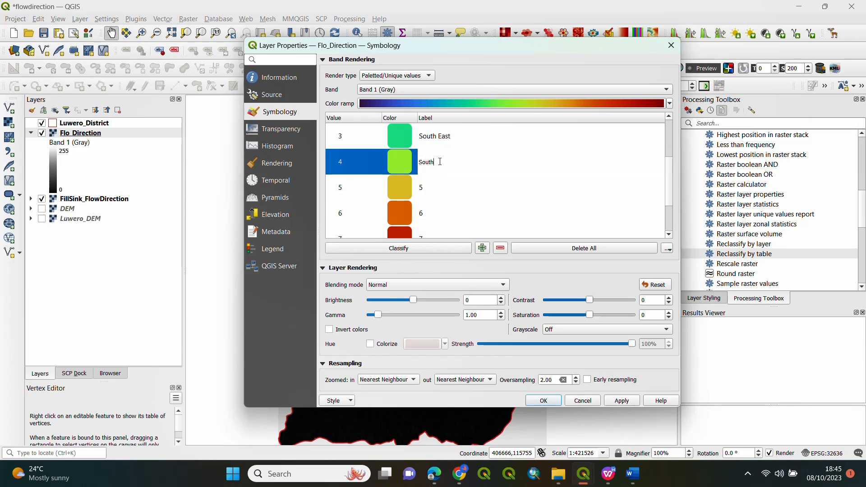
double_click(431, 188)
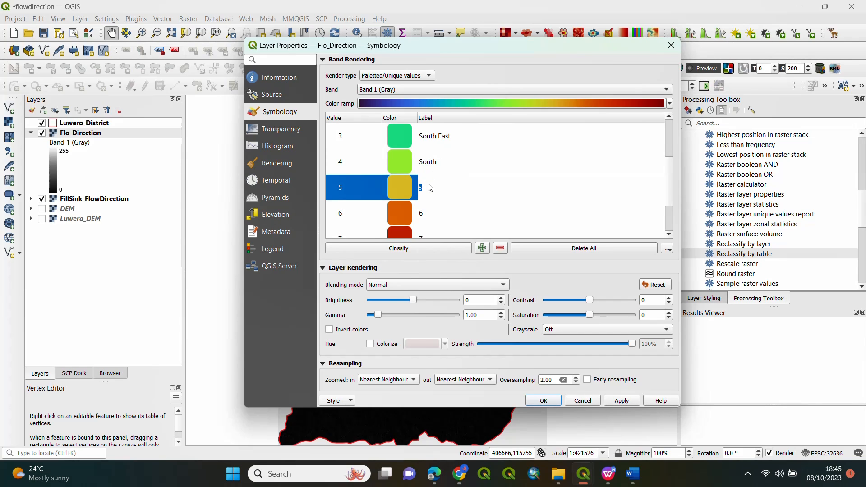
type("South West")
double_click(446, 209)
type("West")
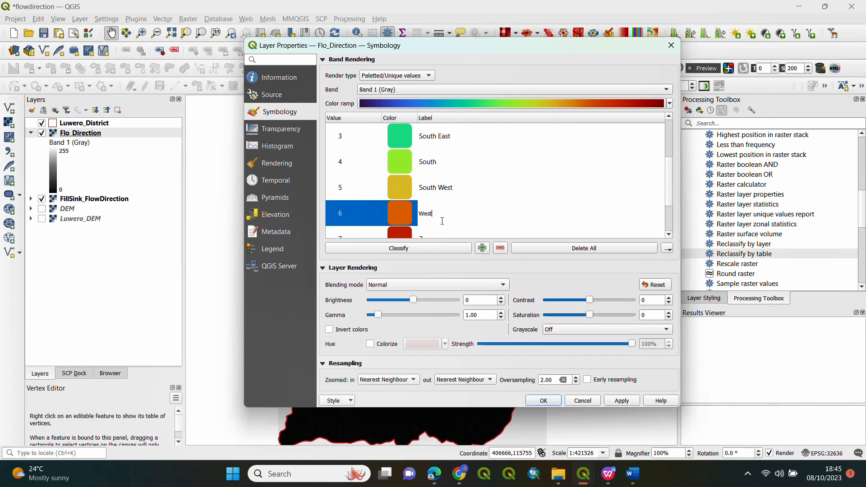
Label the class with value 7 as North West and the class with value 255 as Flat
scroll(442, 221, "down", 2)
double_click(441, 188)
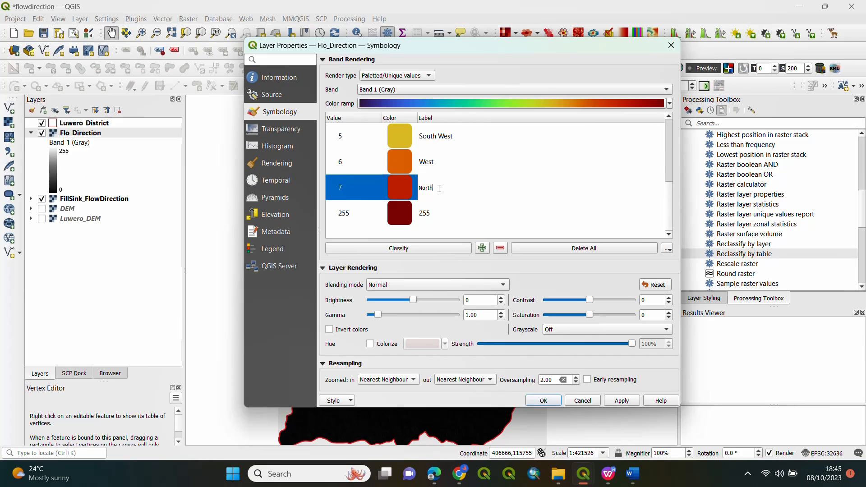
type("North West")
double_click(439, 214)
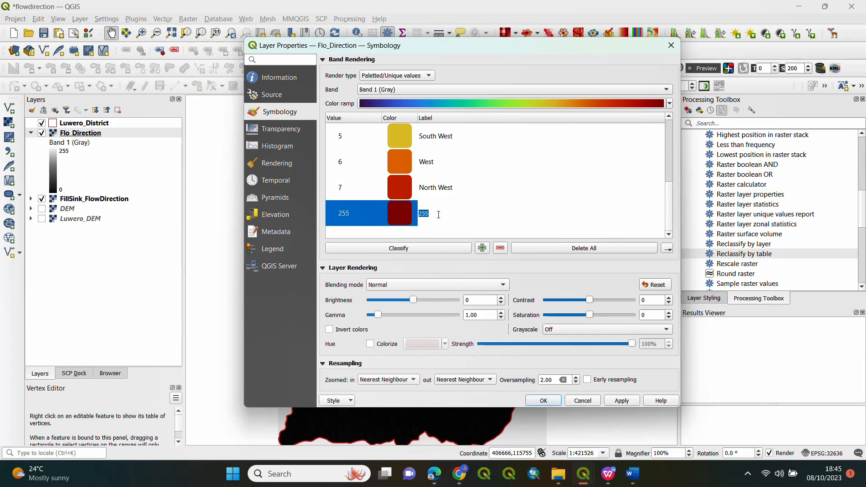
type("Flat")
Recolor the Flat class to near-white #fff9f9 and apply the symbology to the Flo_Direction layer
double_click(398, 218)
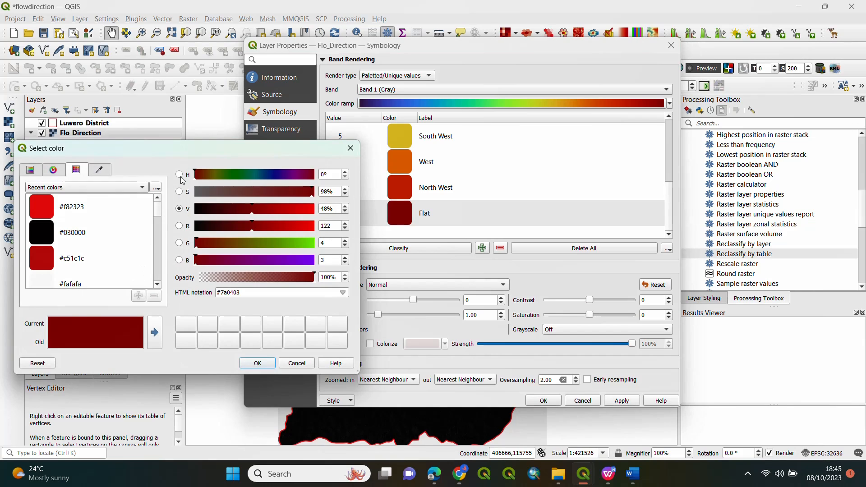
left_click_drag(178, 148, 288, 129)
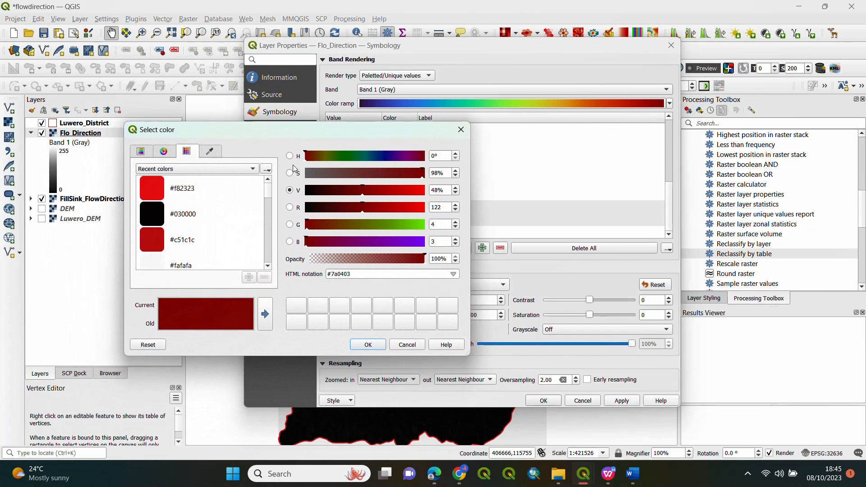
left_click(307, 172)
left_click(367, 190)
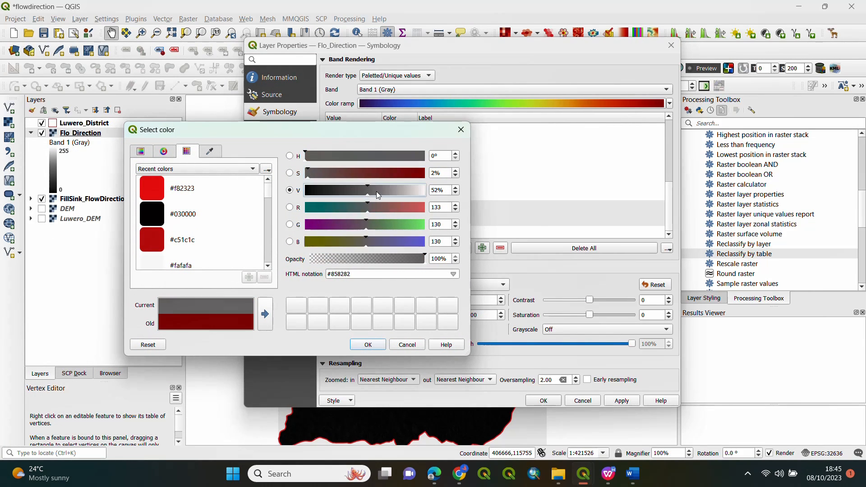
left_click_drag(378, 193, 428, 193)
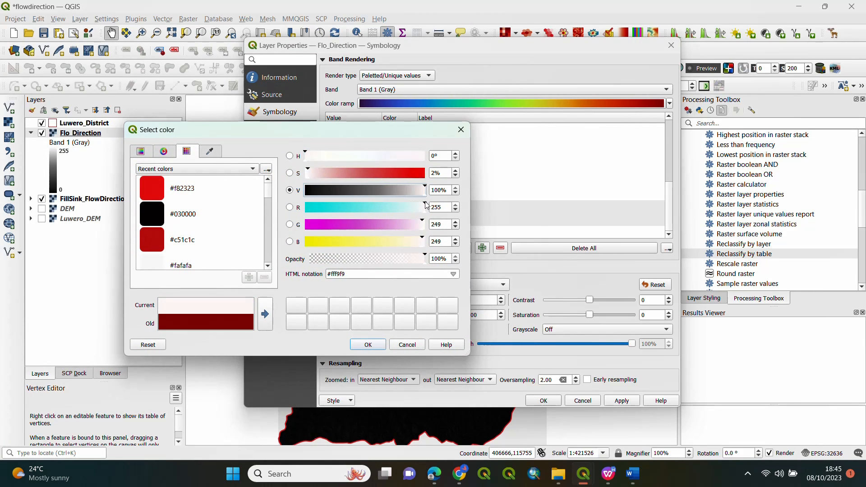
left_click(368, 346)
left_click(613, 401)
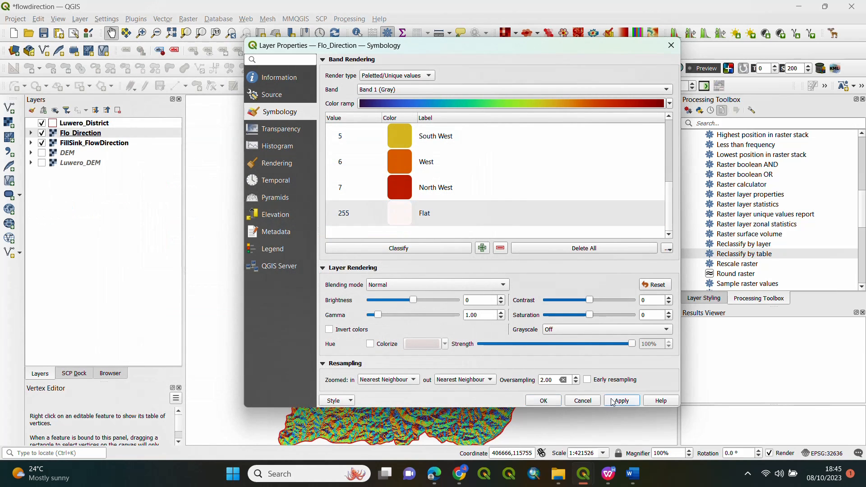
left_click(539, 401)
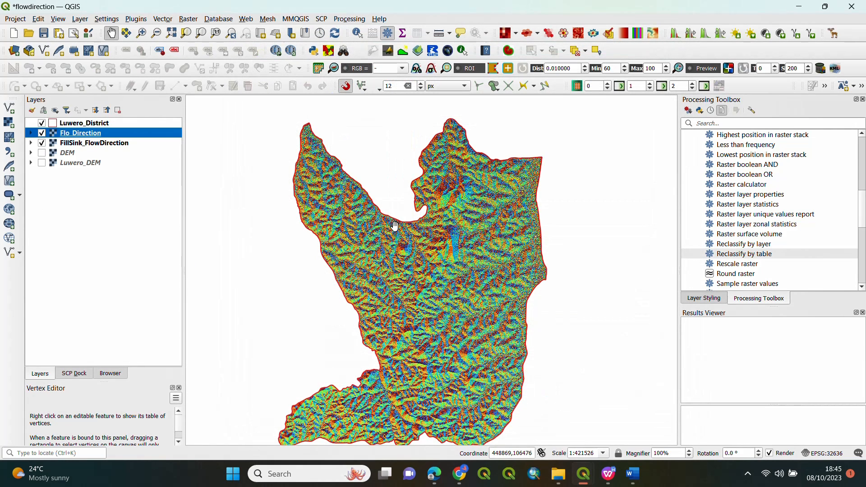
Examine the styled flow direction raster up close and as a whole, comparing the map with the Flo_Direction layer hidden and shown
scroll(400, 267, "up", 1)
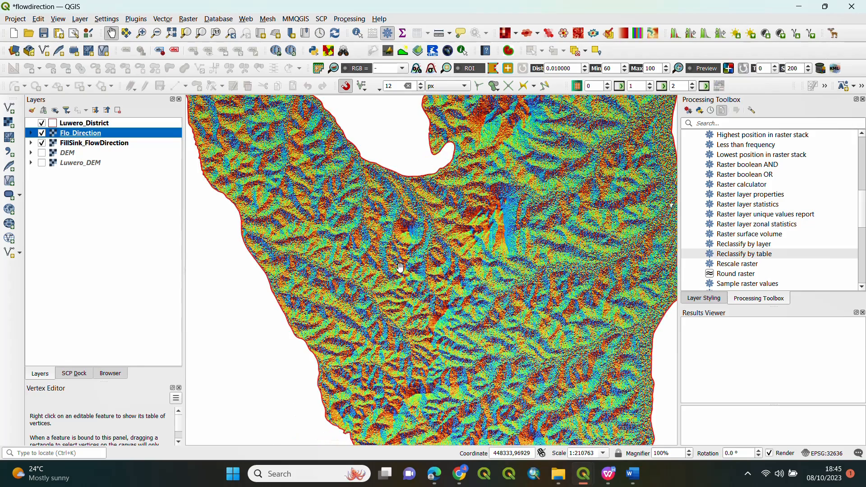
scroll(401, 267, "up", 1)
scroll(437, 241, "down", 1)
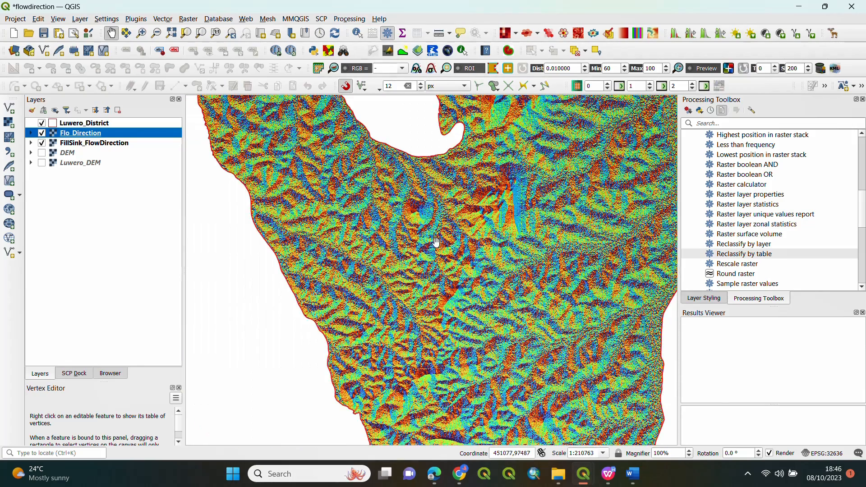
scroll(436, 241, "down", 1)
left_click_drag(446, 267, 438, 270)
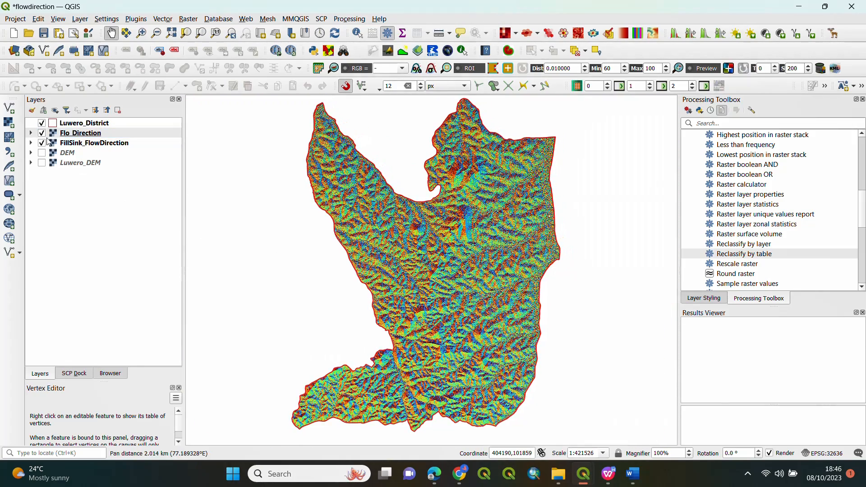
left_click(42, 134)
left_click(41, 134)
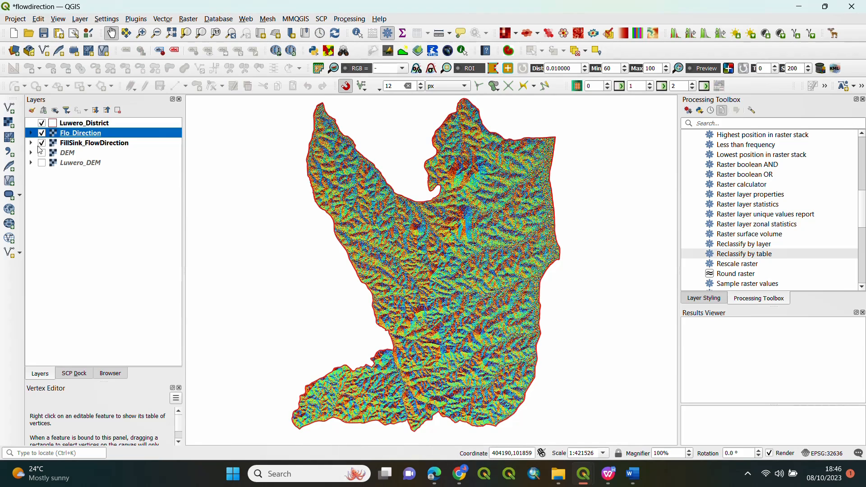
Lower the Flo_Direction layer's global opacity to about 70% and apply the transparency
double_click(69, 134)
left_click(287, 131)
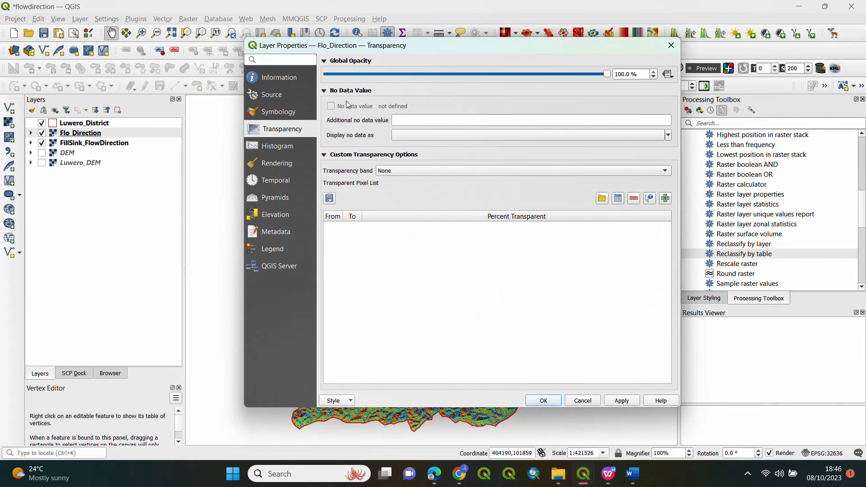
left_click_drag(607, 73, 573, 72)
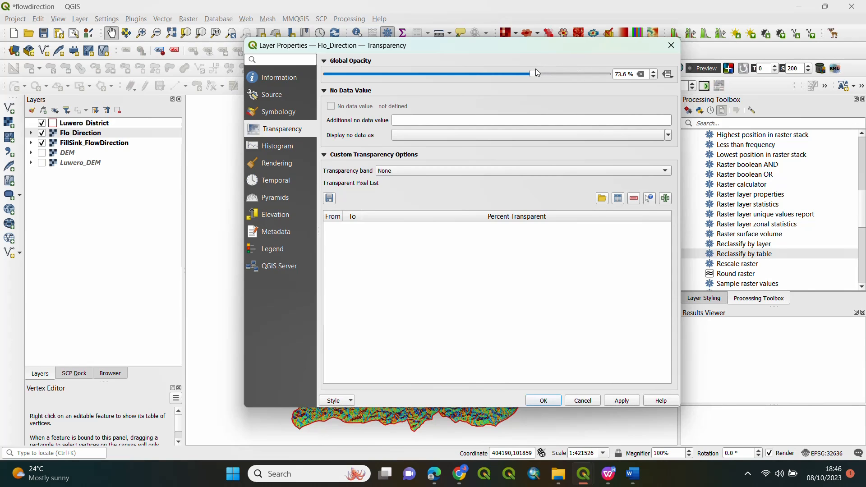
left_click_drag(528, 72, 527, 72)
left_click(622, 400)
left_click(544, 401)
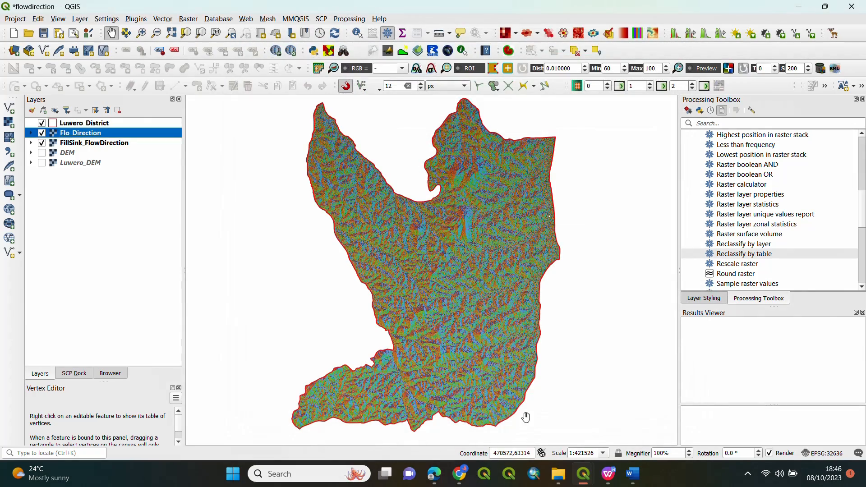
scroll(458, 231, "up", 1)
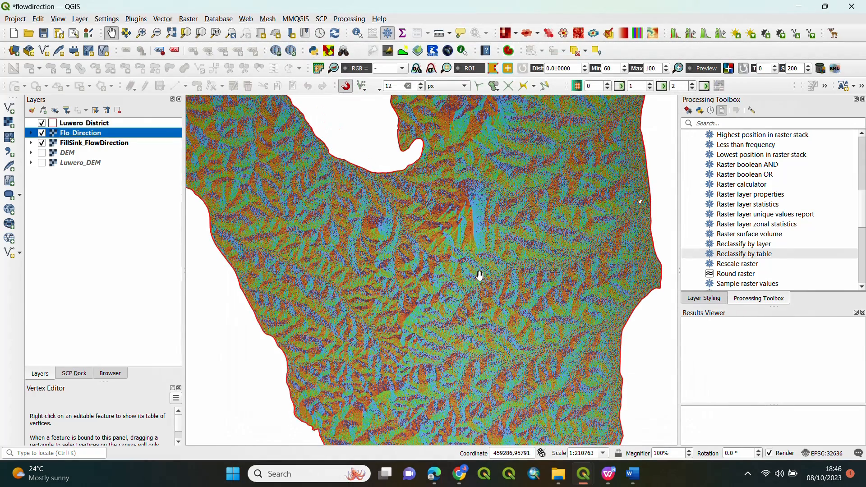
Raise the Flo_Direction layer's global opacity to 76.2% and apply the transparency
double_click(110, 133)
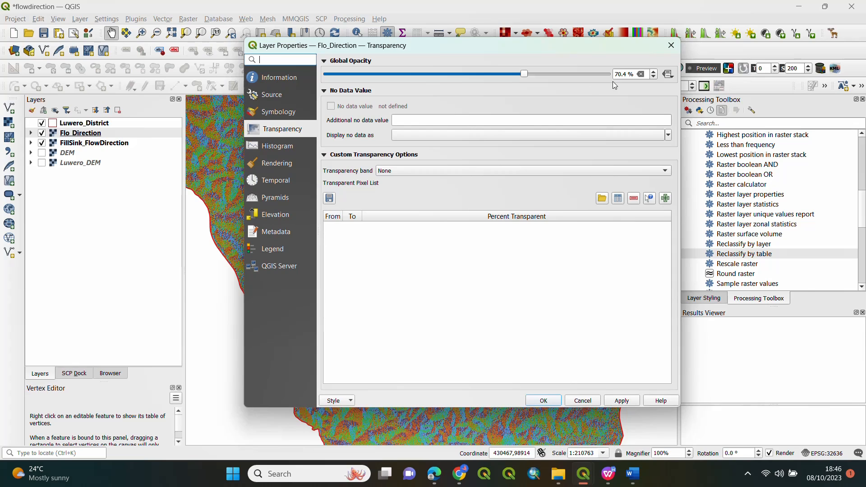
left_click_drag(525, 78, 540, 79)
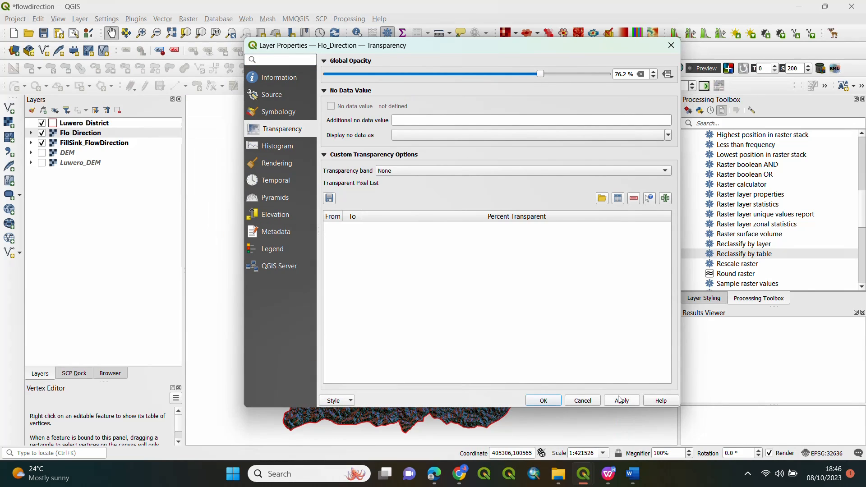
left_click(619, 398)
left_click(541, 400)
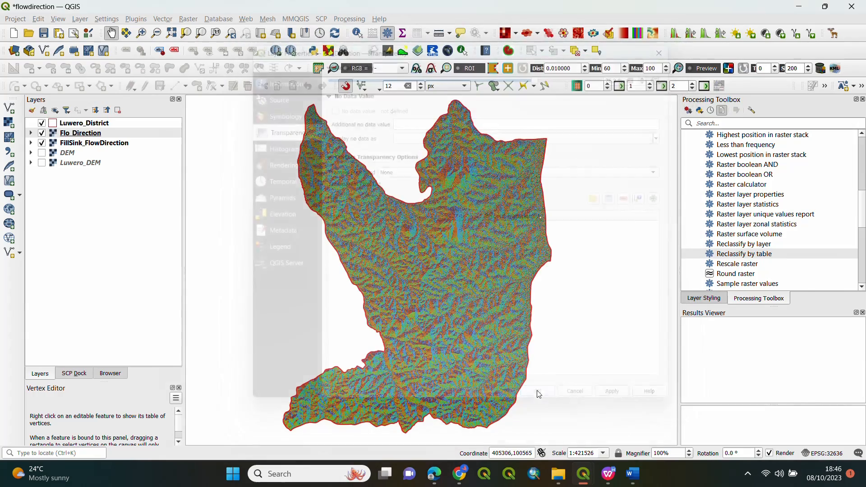
Inspect the flow direction raster up close, and expand the Flo_Direction legend to view its direction classes beside the whole district
scroll(428, 282, "up", 1)
scroll(427, 282, "up", 1)
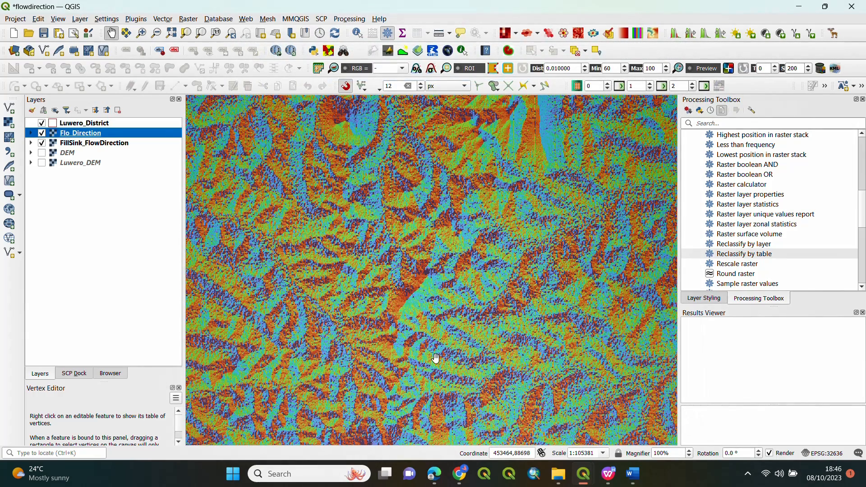
scroll(465, 310, "down", 1)
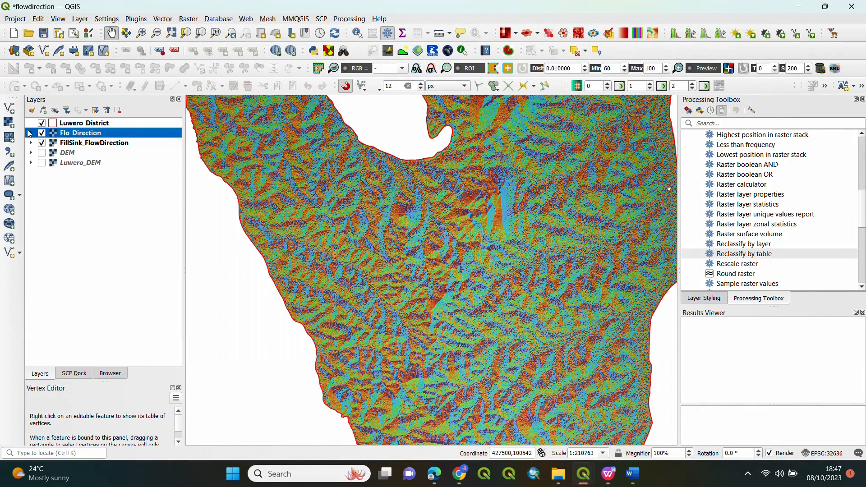
left_click(30, 132)
scroll(330, 290, "down", 2)
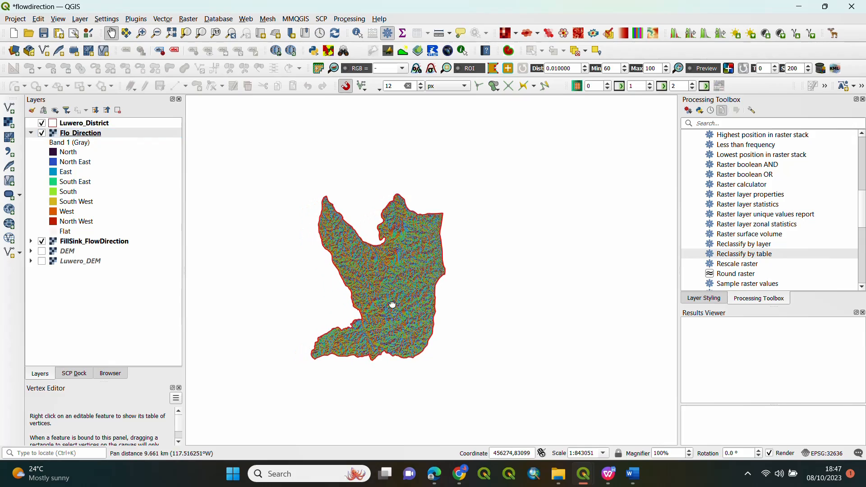